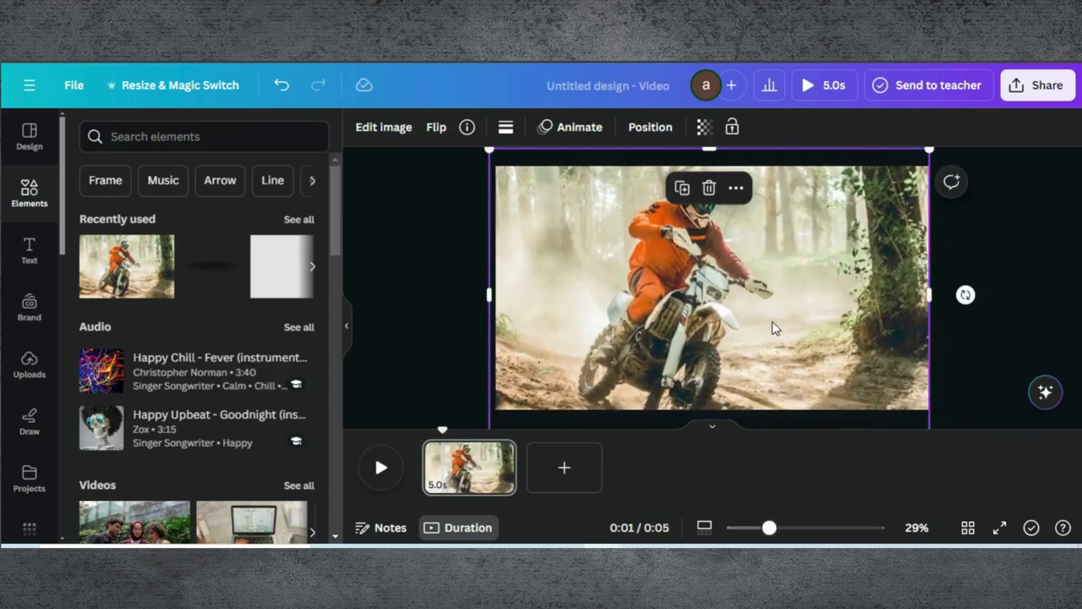
Separate the motocross rider from the photo with Magic Grab and scale the cut-out to about 830 by 1,120.
drag(773, 317, 776, 308)
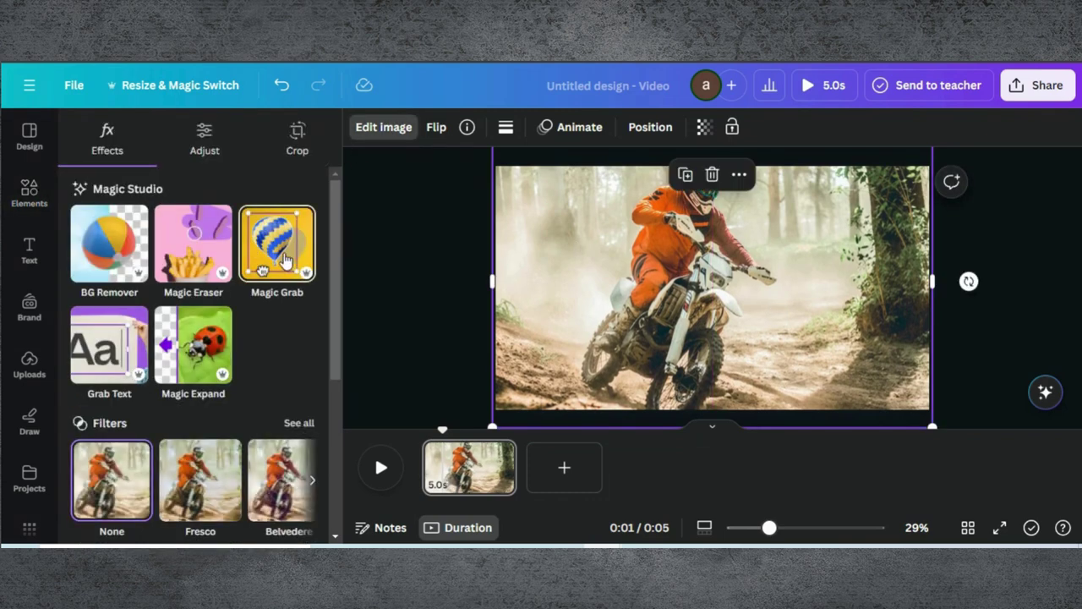
click(279, 249)
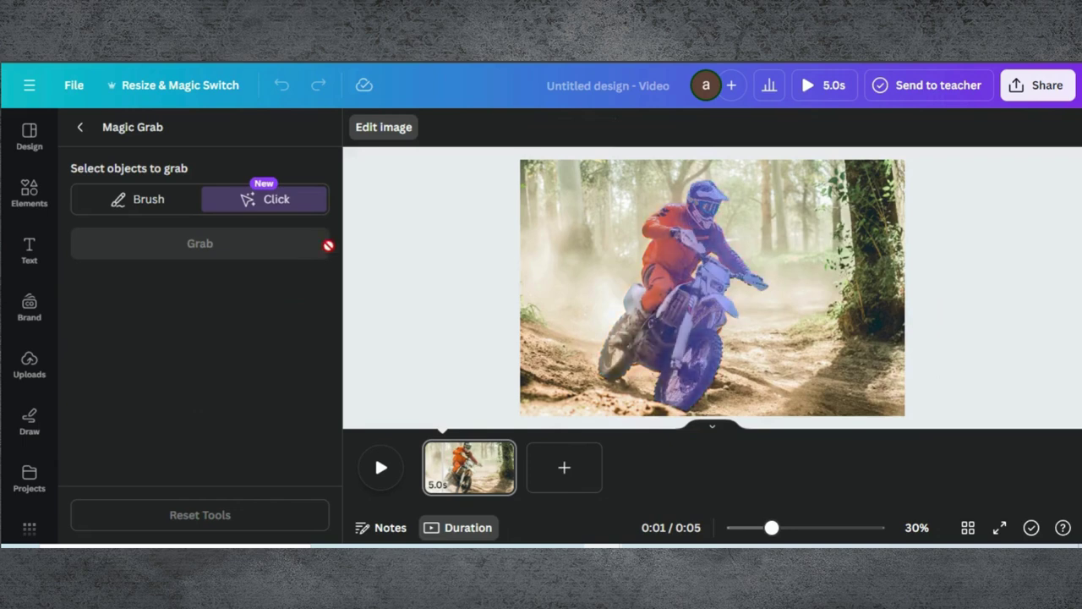
click(769, 275)
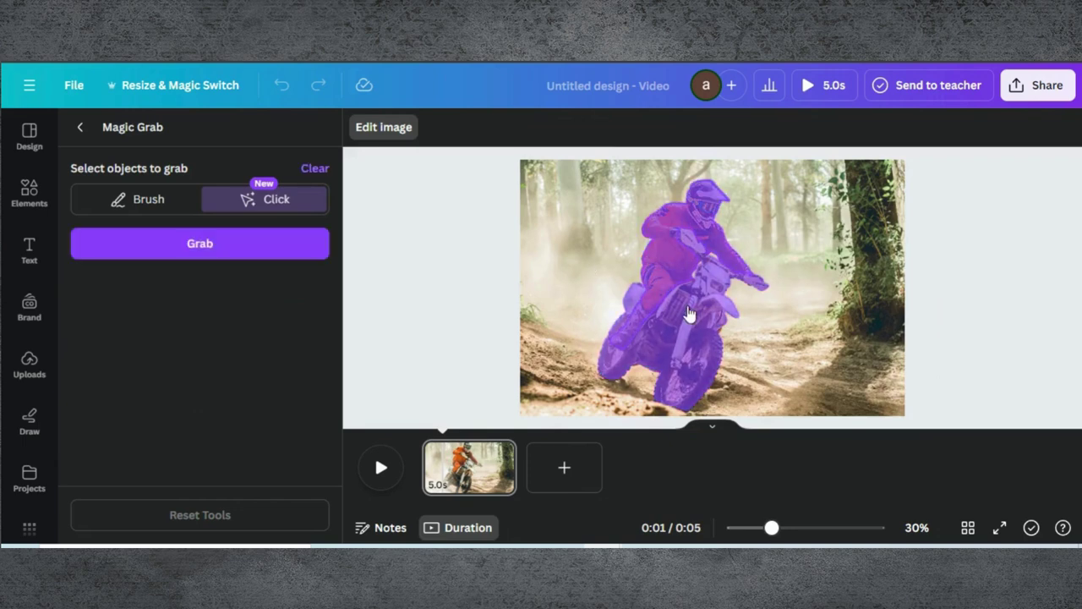
click(229, 246)
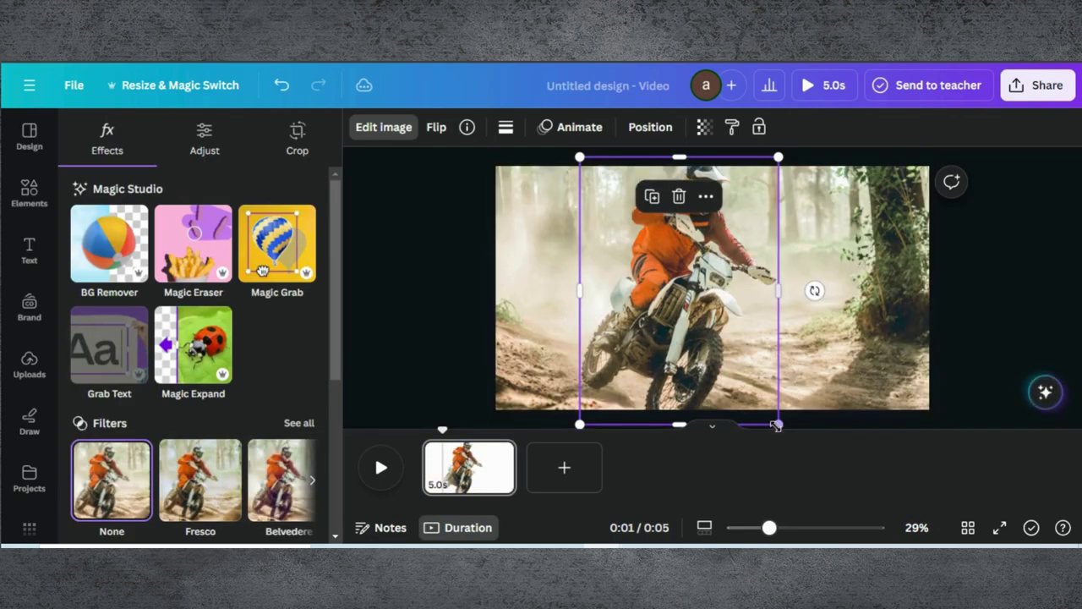
drag(777, 418, 776, 409)
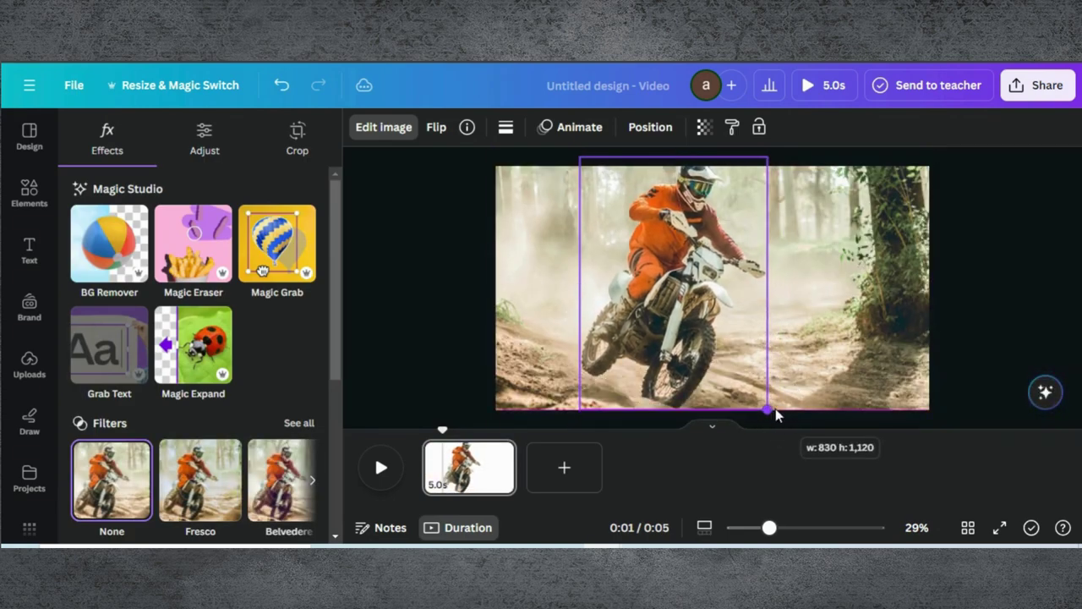
Flip both the forest background and the rider cut-out horizontally.
click(824, 285)
click(437, 126)
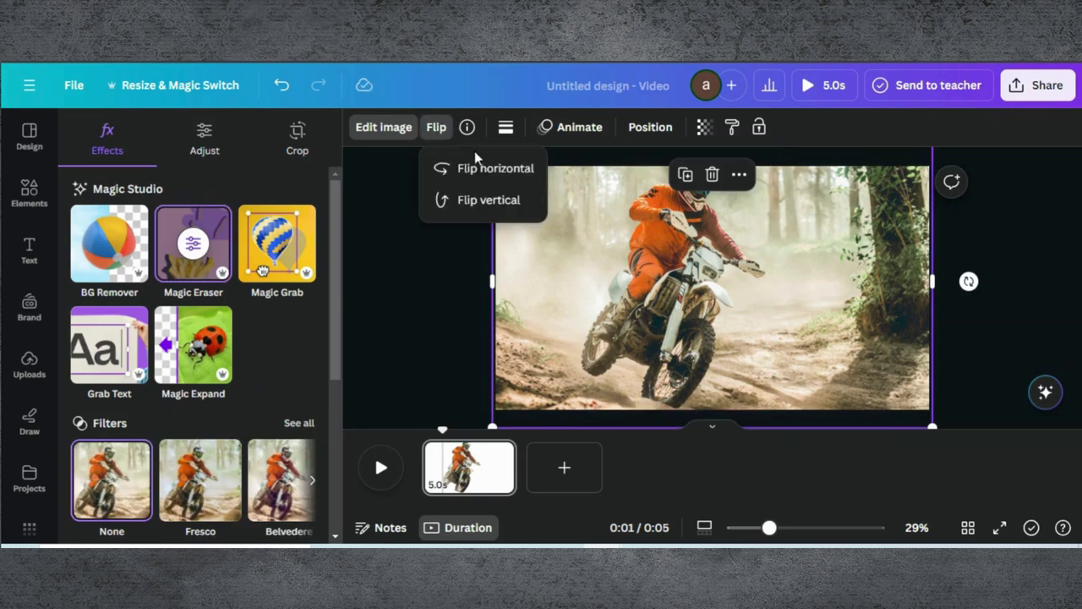
click(449, 167)
click(685, 293)
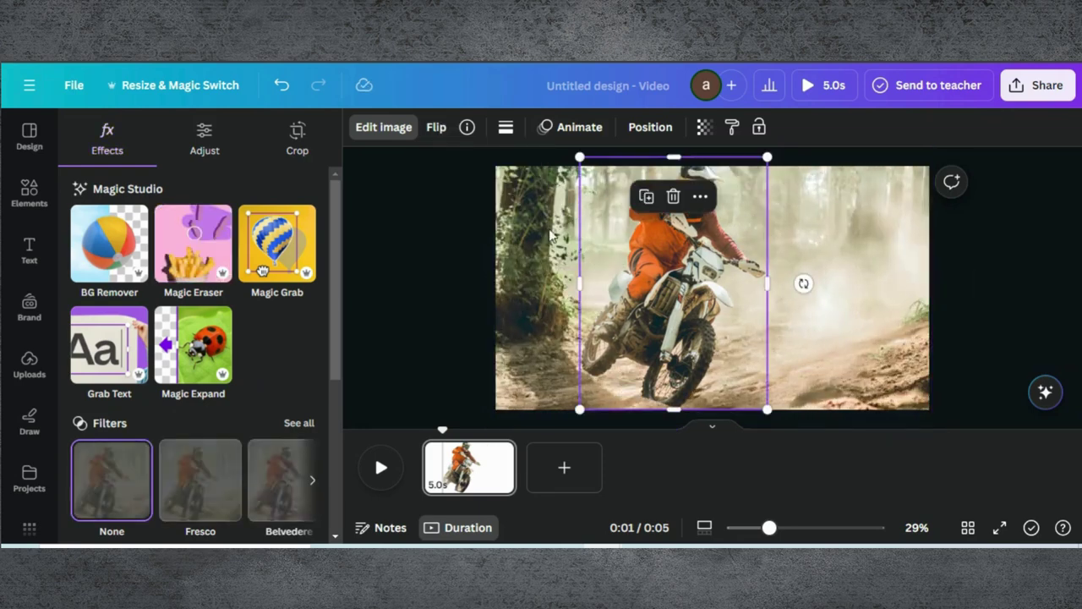
click(436, 130)
click(465, 177)
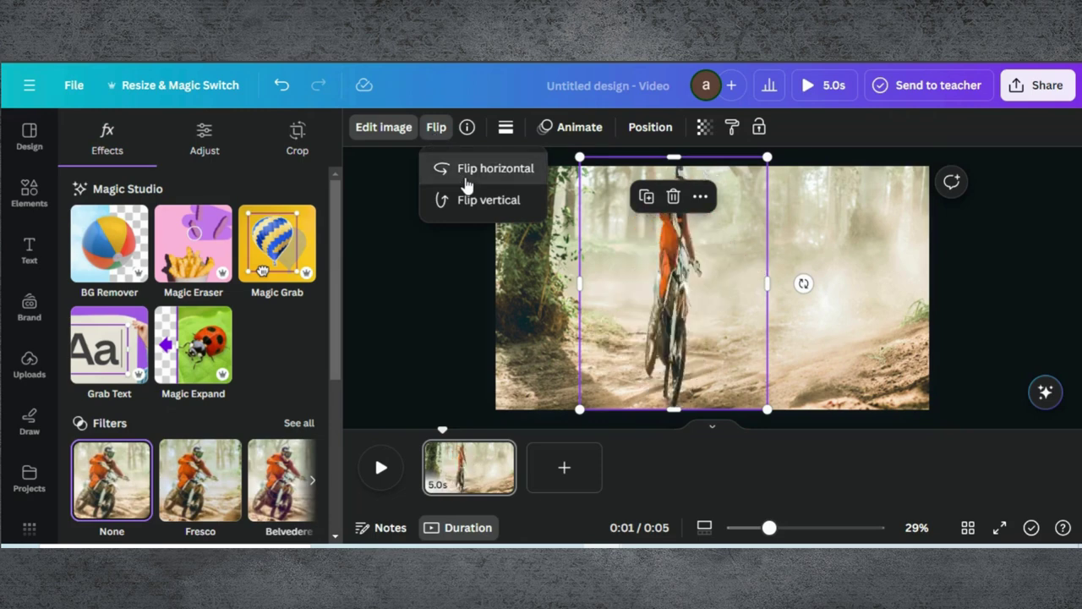
Reposition the flipped rider slightly right of the page centre and adjust its size to fit the background.
mouse_move(689, 284)
mouse_down()
mouse_move(709, 274)
mouse_move(705, 294)
mouse_up()
drag(780, 402, 778, 398)
drag(720, 295, 720, 298)
key(Delete)
click(1022, 308)
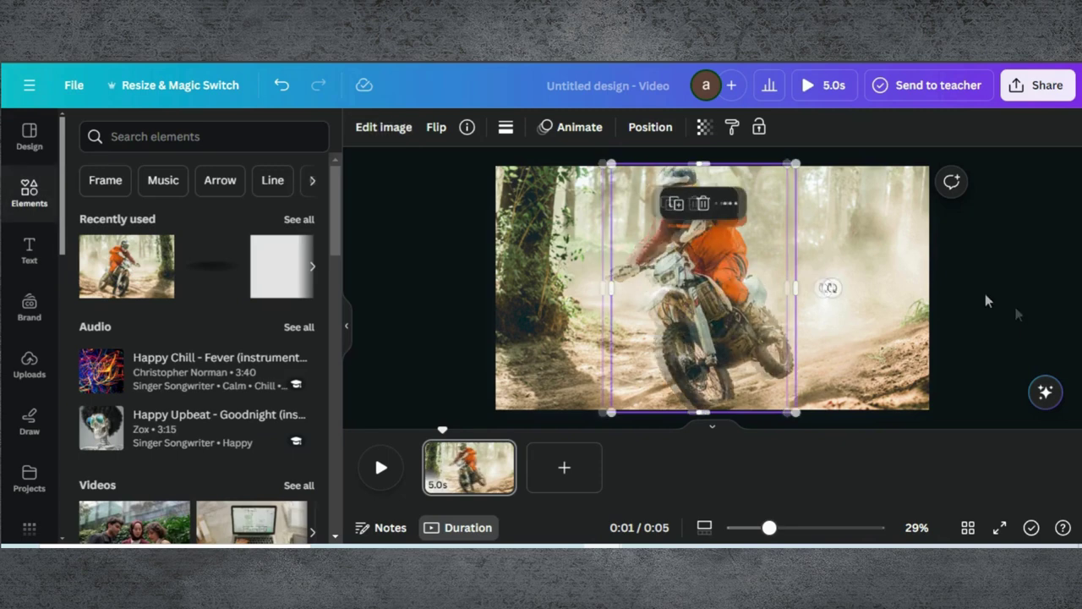
Add a square shape to the page and fill it with white.
scroll(144, 228, down, 2)
scroll(143, 230, down, 10)
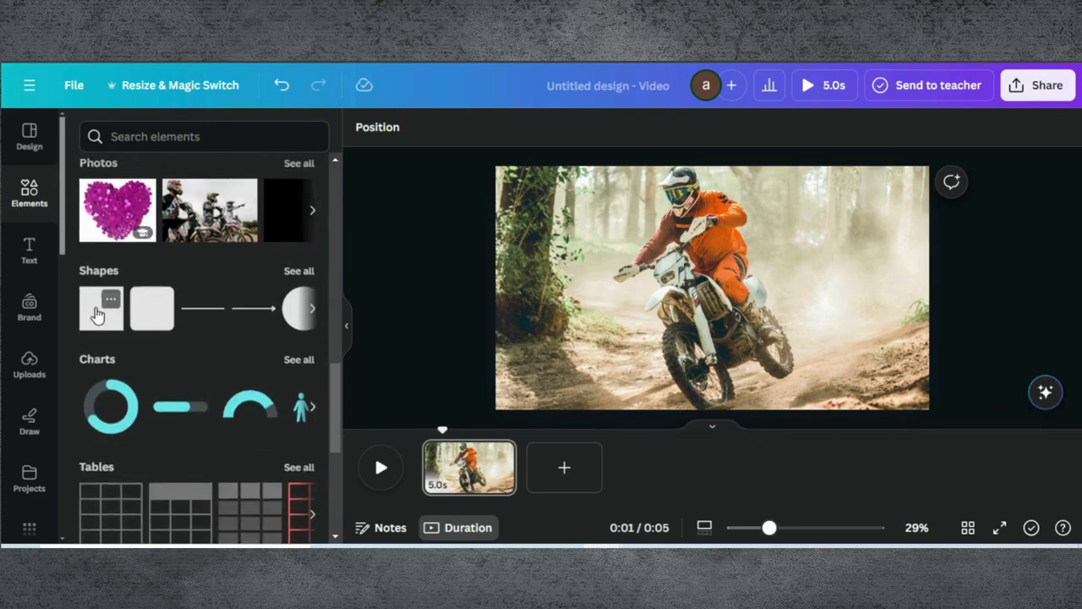
click(97, 315)
click(440, 127)
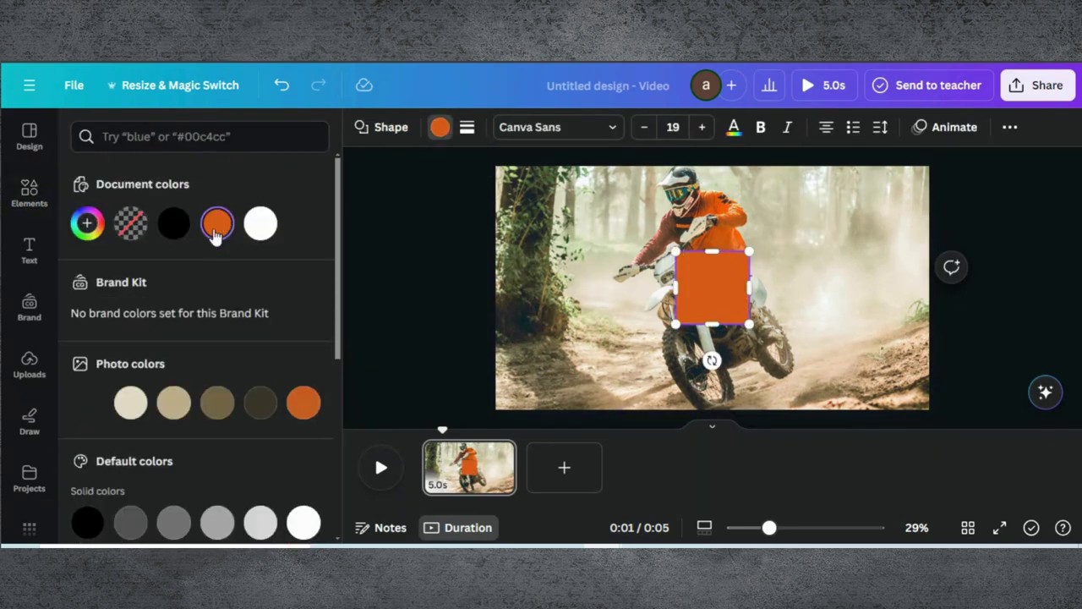
click(261, 223)
Move the white square to the page's top edge and stretch it into a panel covering the right part of the page.
drag(705, 278, 764, 186)
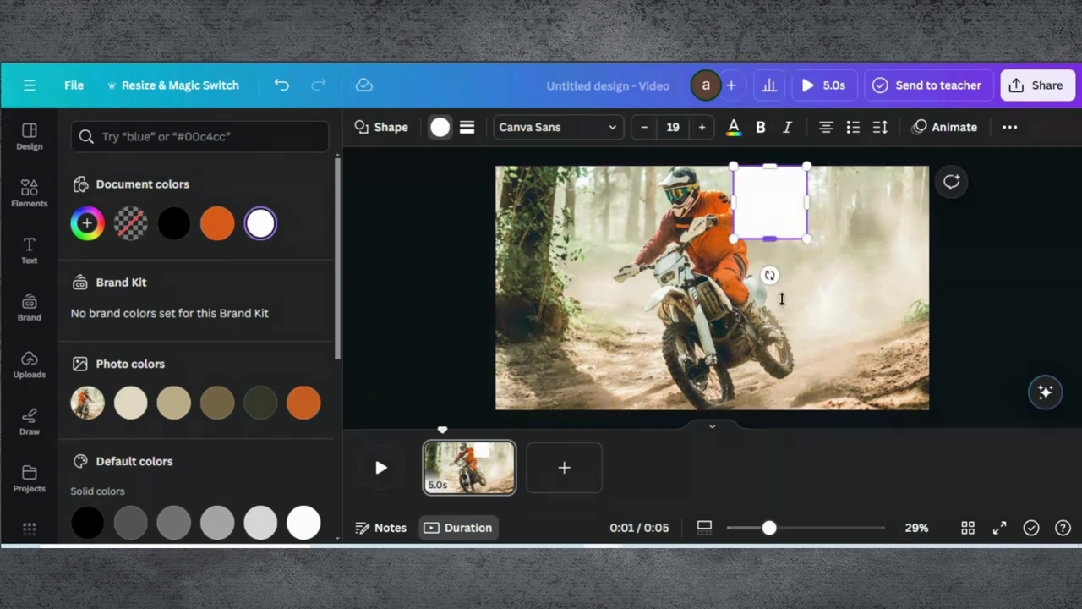
drag(782, 299, 786, 414)
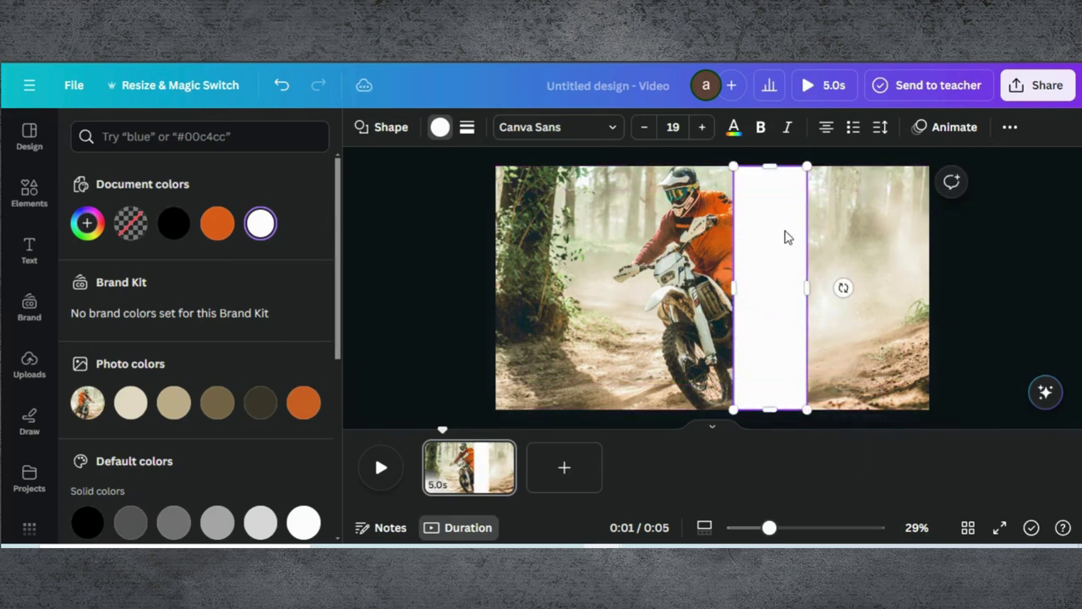
drag(807, 289, 939, 286)
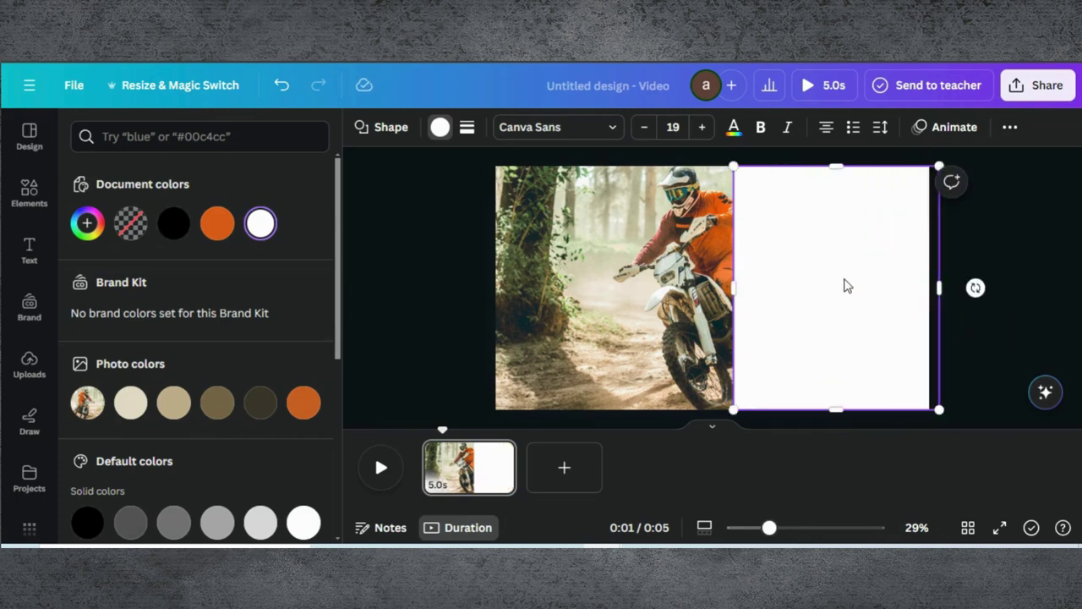
drag(842, 283, 849, 282)
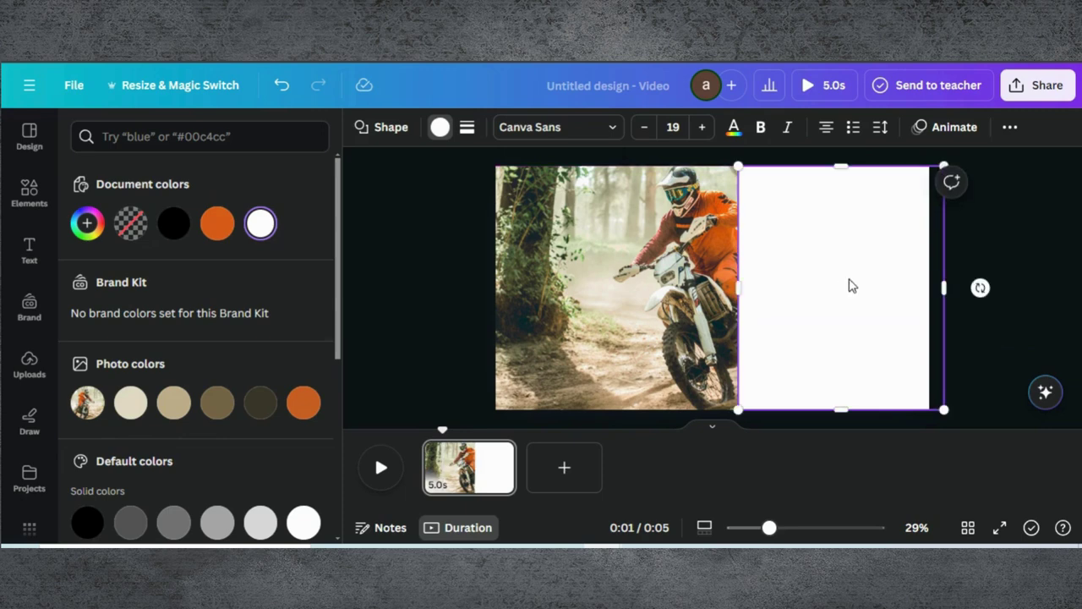
Give the white panel a solid border of weight 29 with a red-to-orange gradient.
click(466, 127)
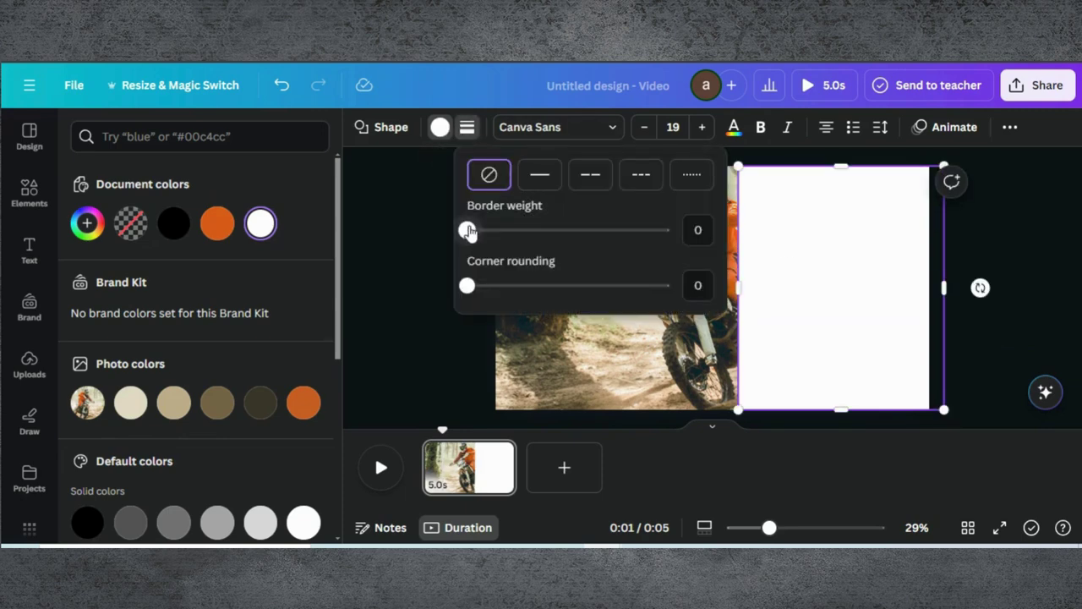
drag(467, 229, 528, 233)
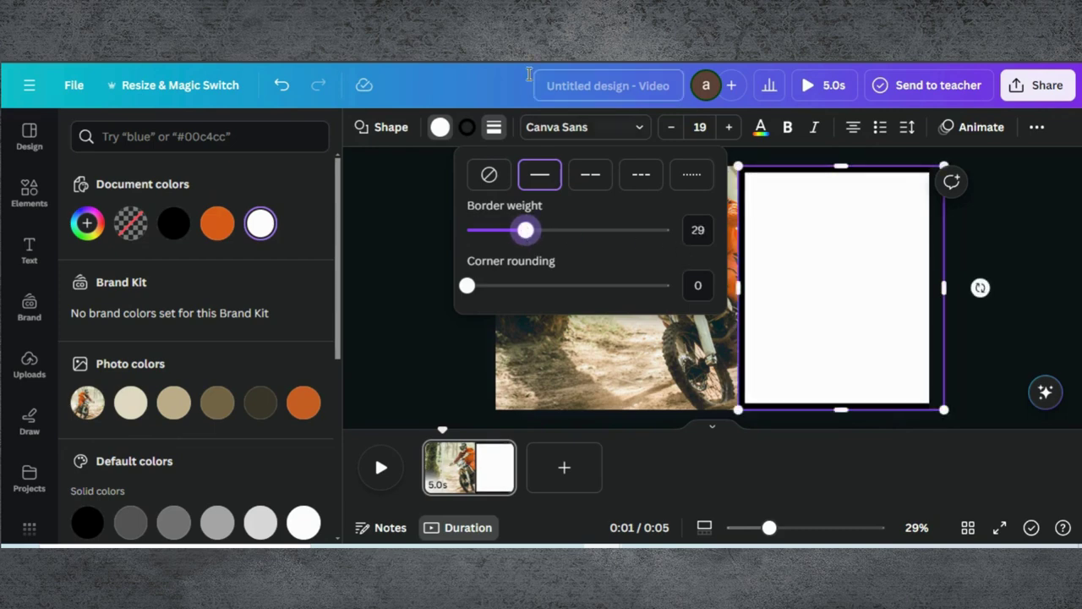
click(474, 127)
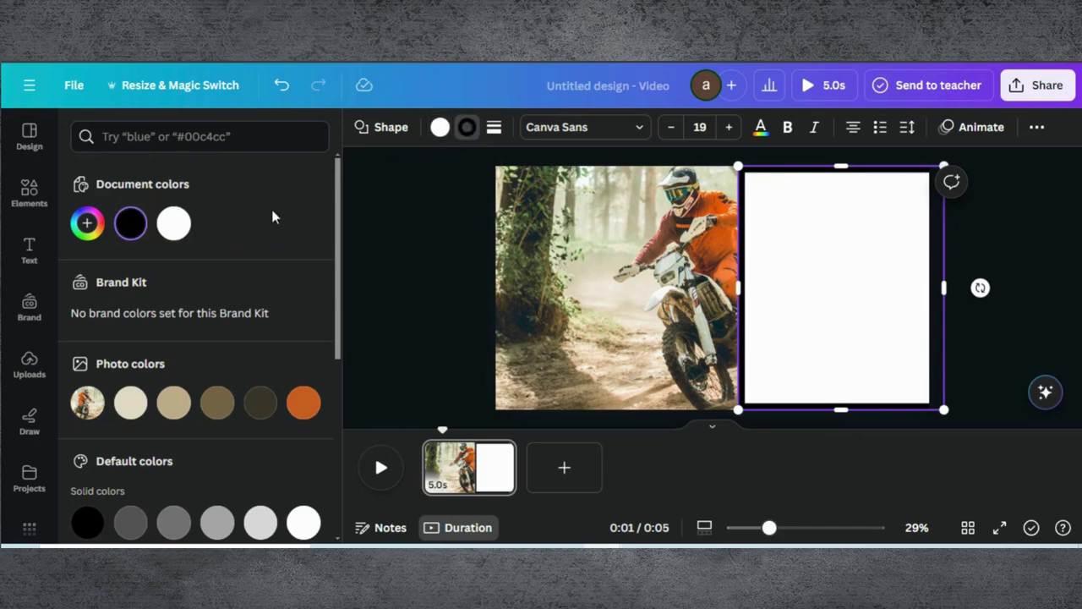
scroll(235, 253, down, 5)
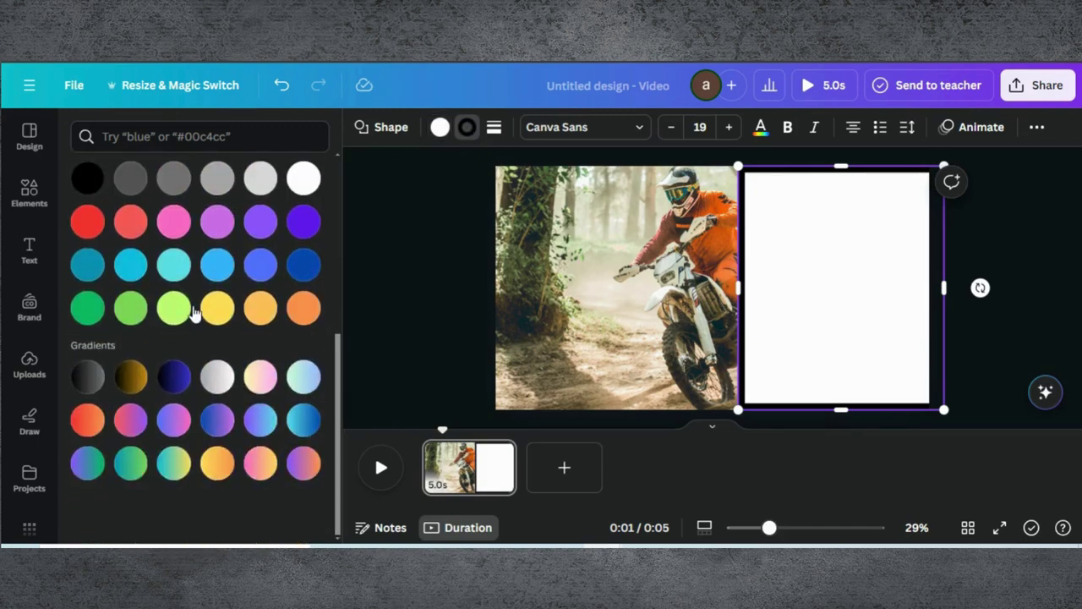
click(87, 419)
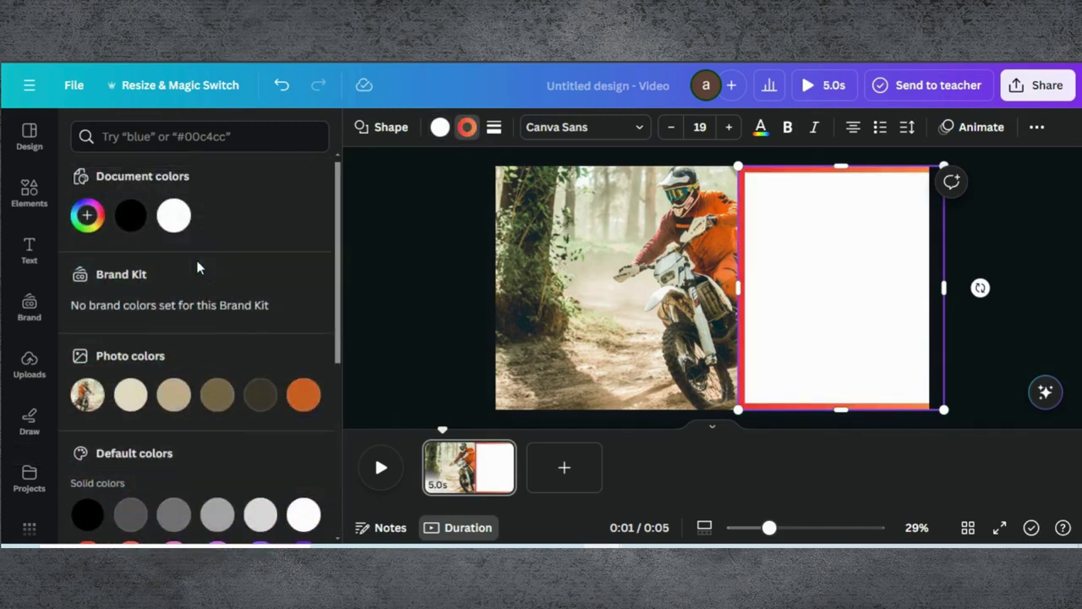
Change the red stop of the panel's border gradient to a more muted red.
click(85, 237)
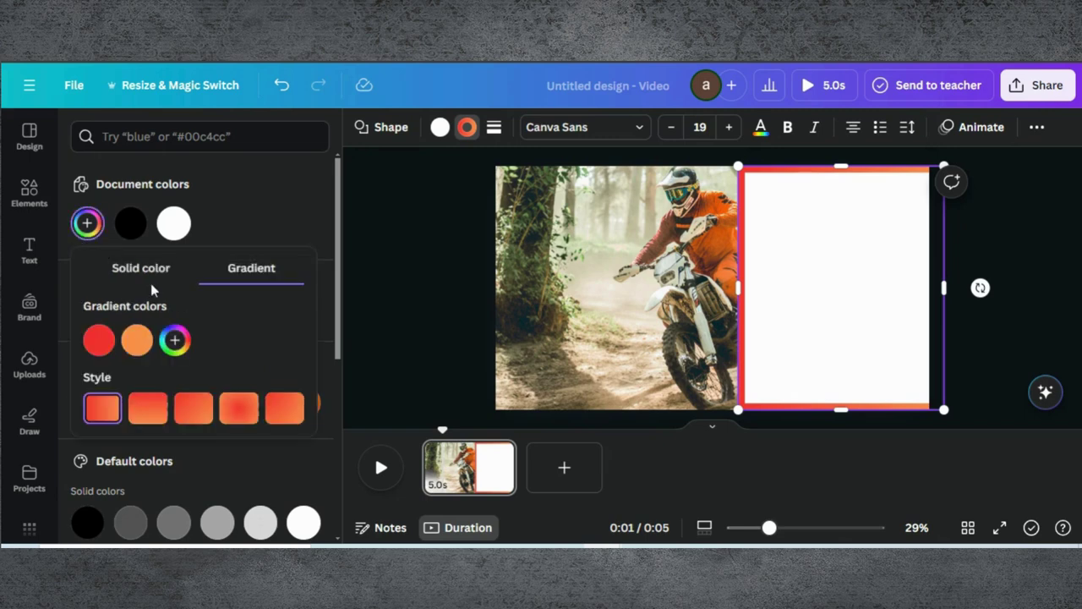
click(138, 342)
click(97, 342)
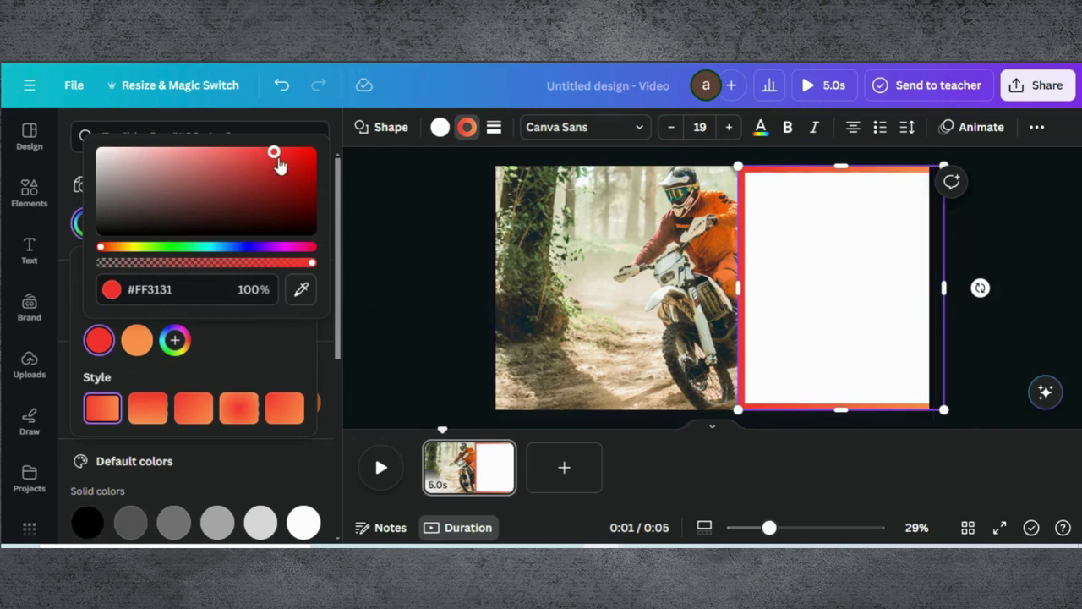
drag(277, 159, 94, 194)
drag(92, 191, 84, 187)
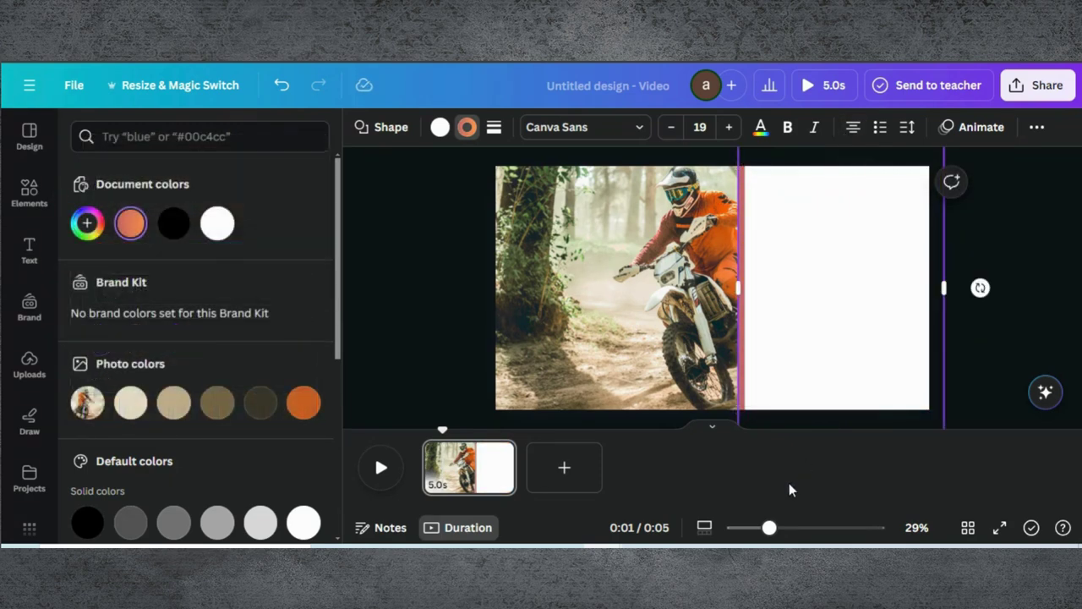
Tilt the white panel slightly clockwise and place a duplicate of it over the left part of the page.
drag(768, 528, 761, 528)
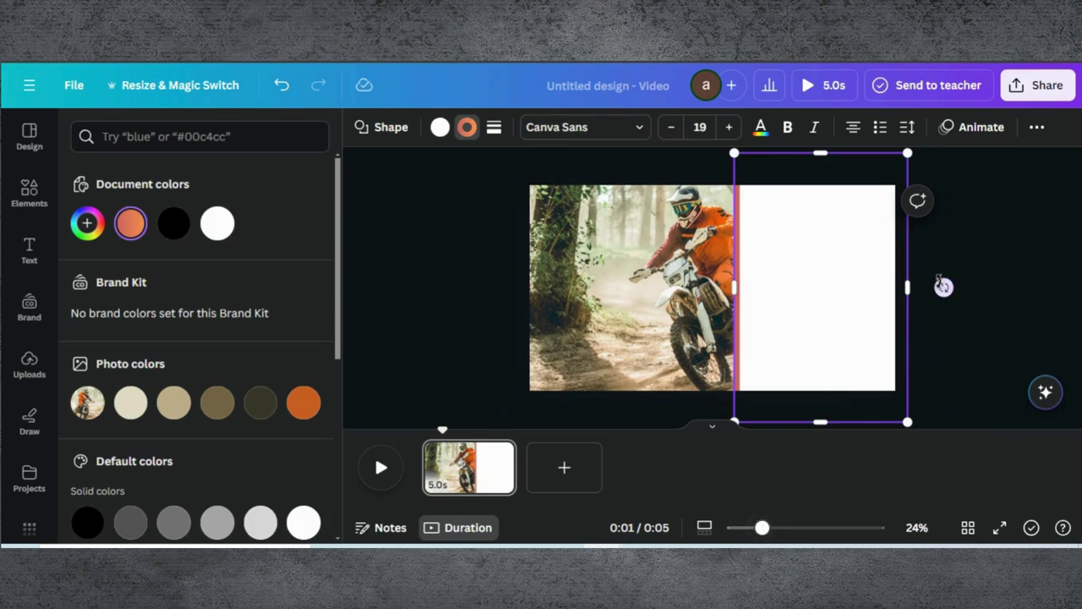
drag(943, 286, 936, 304)
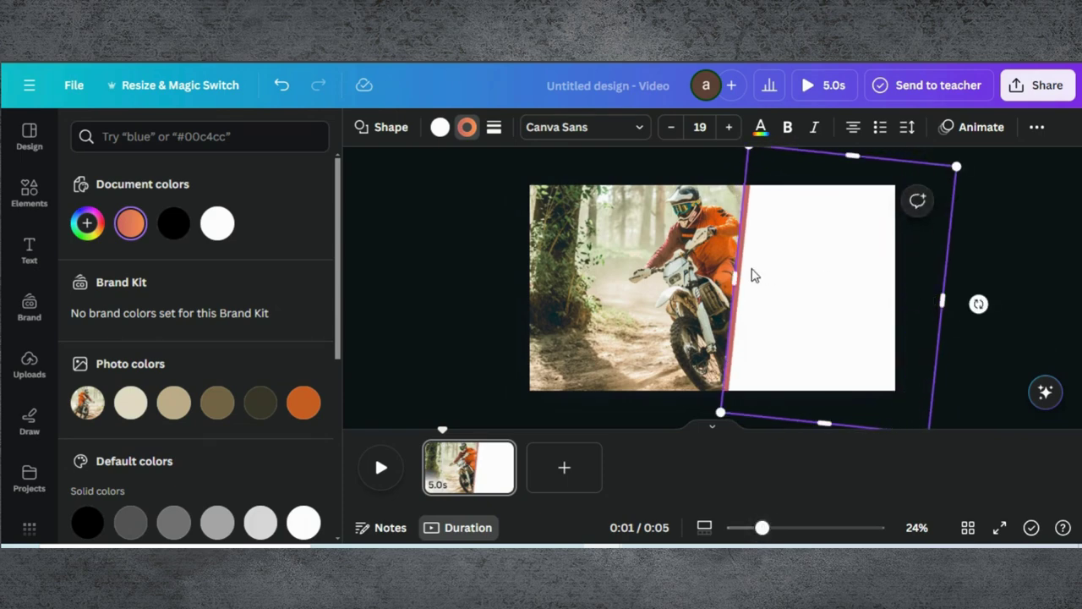
click(791, 269)
click(799, 272)
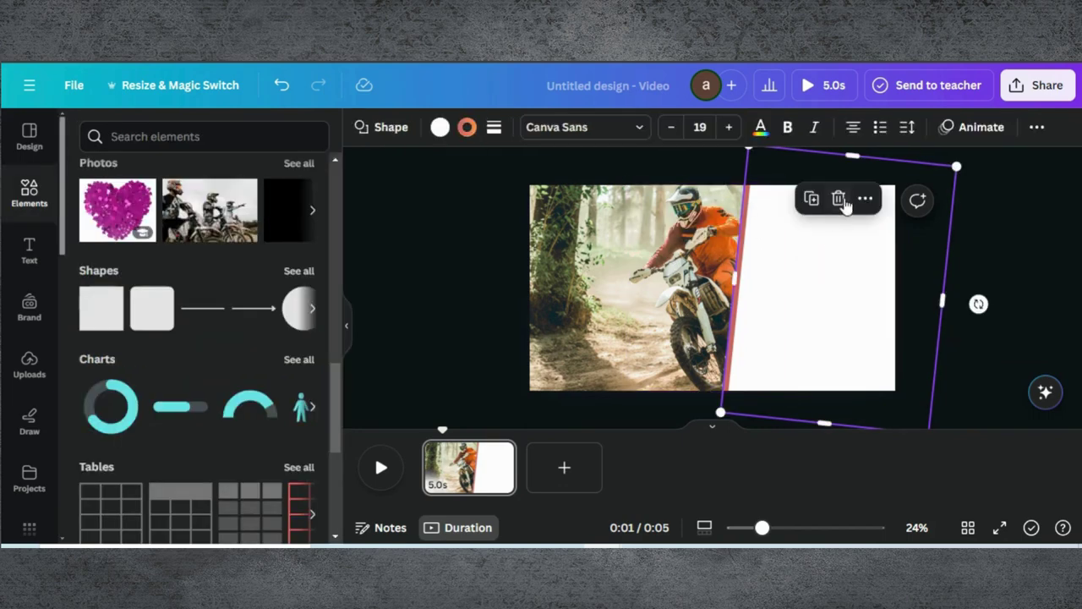
drag(792, 273, 511, 253)
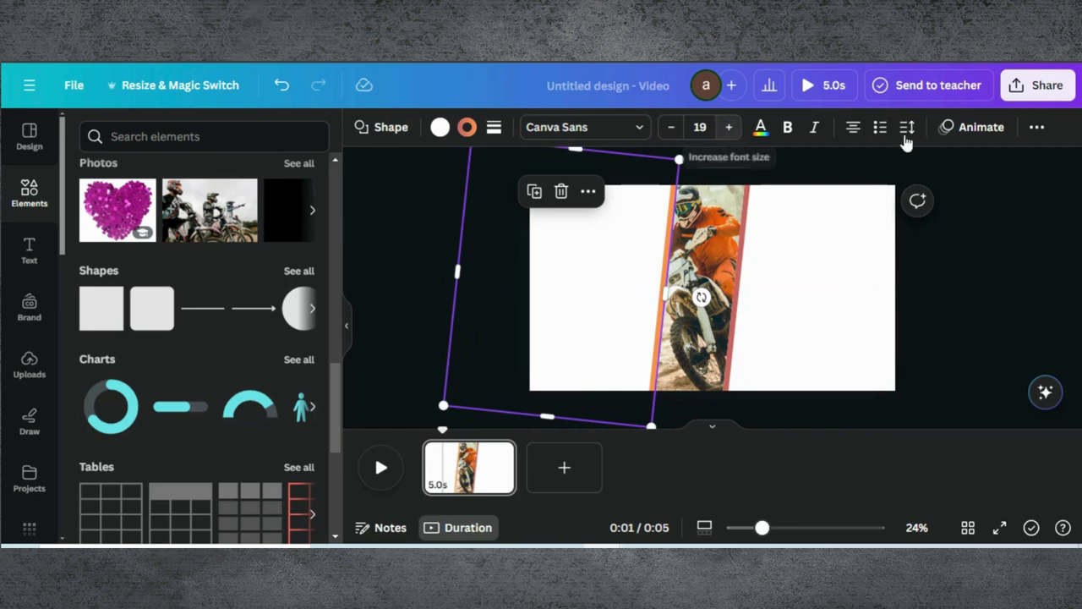
Move the left white panel's layer below the rider cut-out so the rider overlaps it.
click(1037, 127)
click(922, 167)
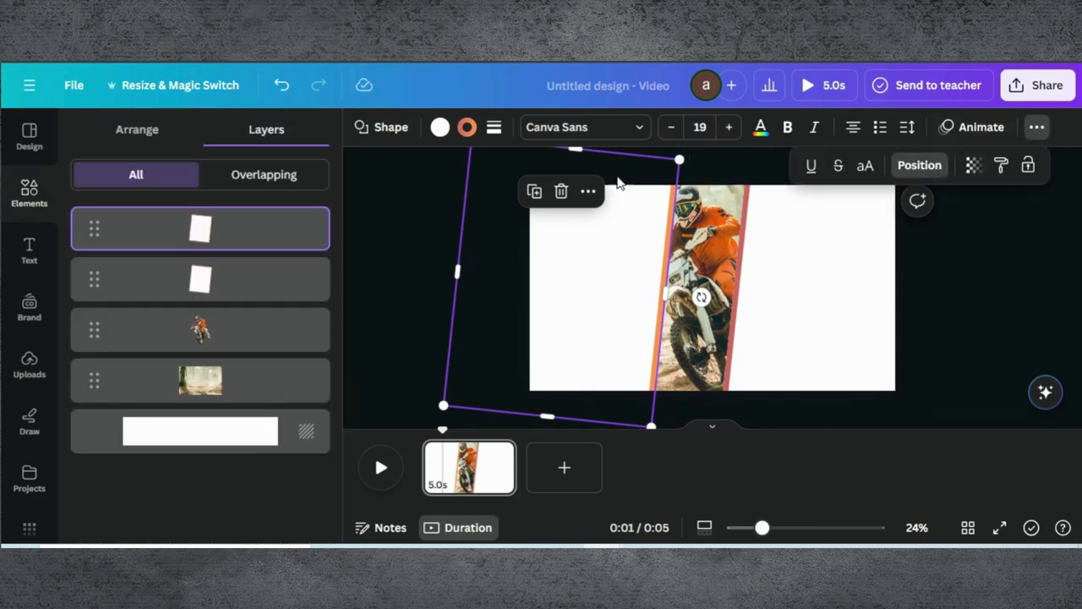
drag(226, 243, 225, 352)
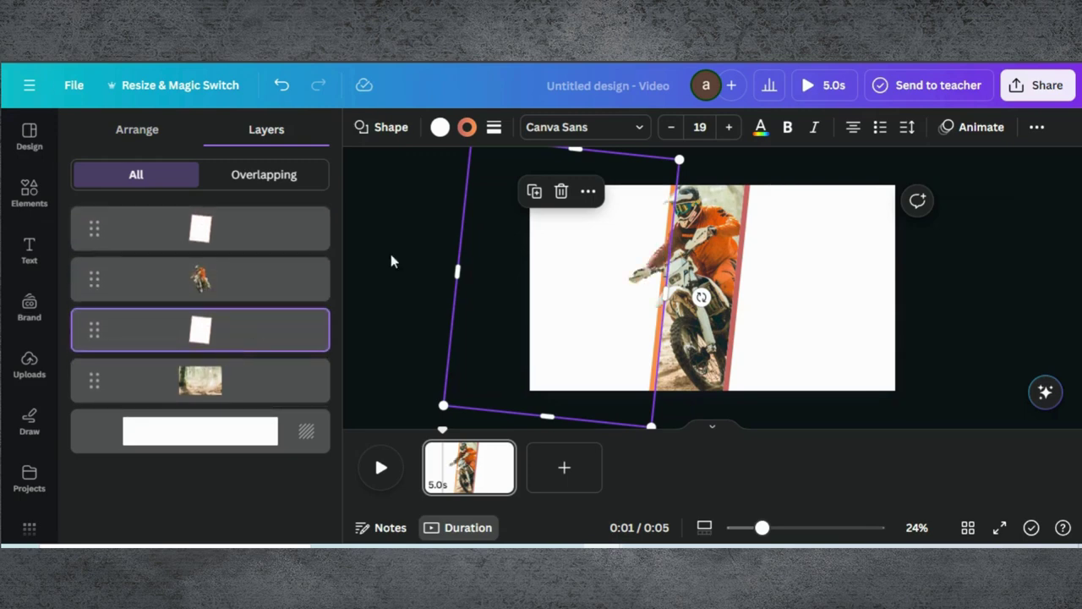
click(360, 279)
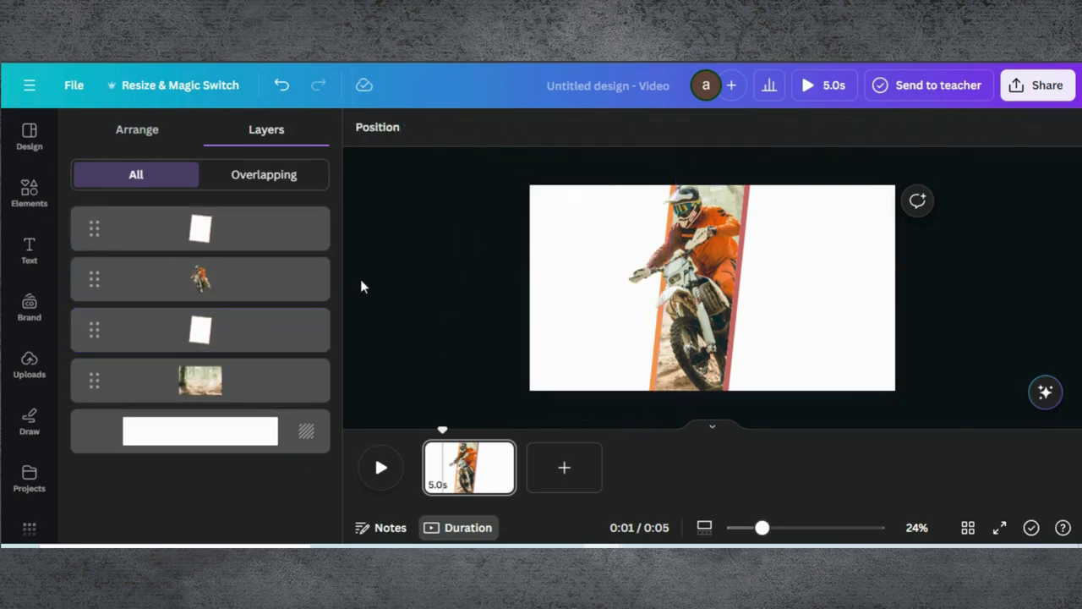
Search the apps for TypeGradient and open it.
scroll(30, 472, down, 2)
click(31, 423)
text(TypeGradient)
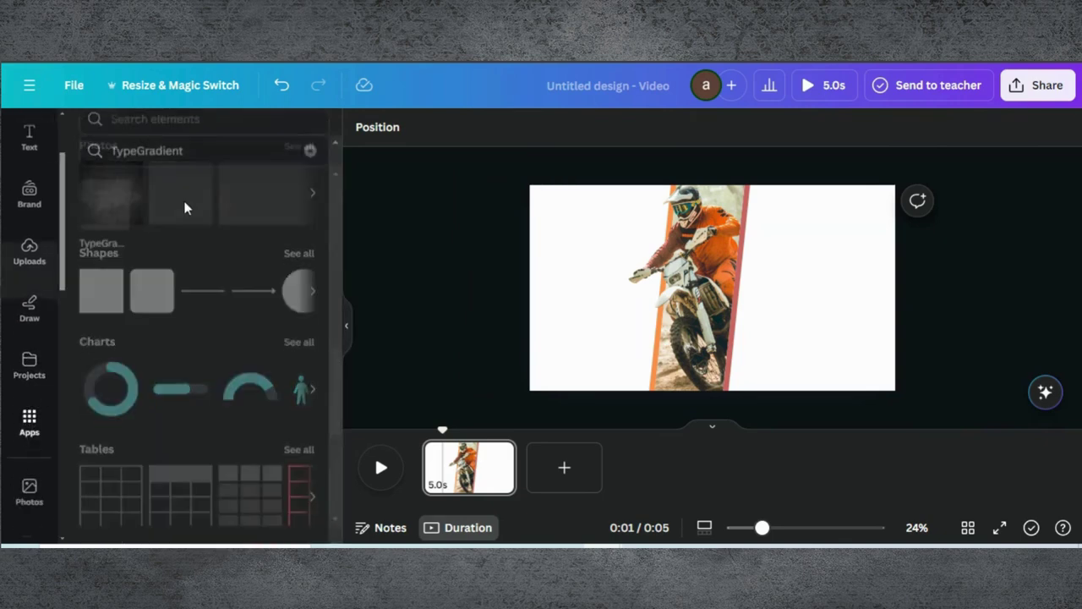
click(105, 199)
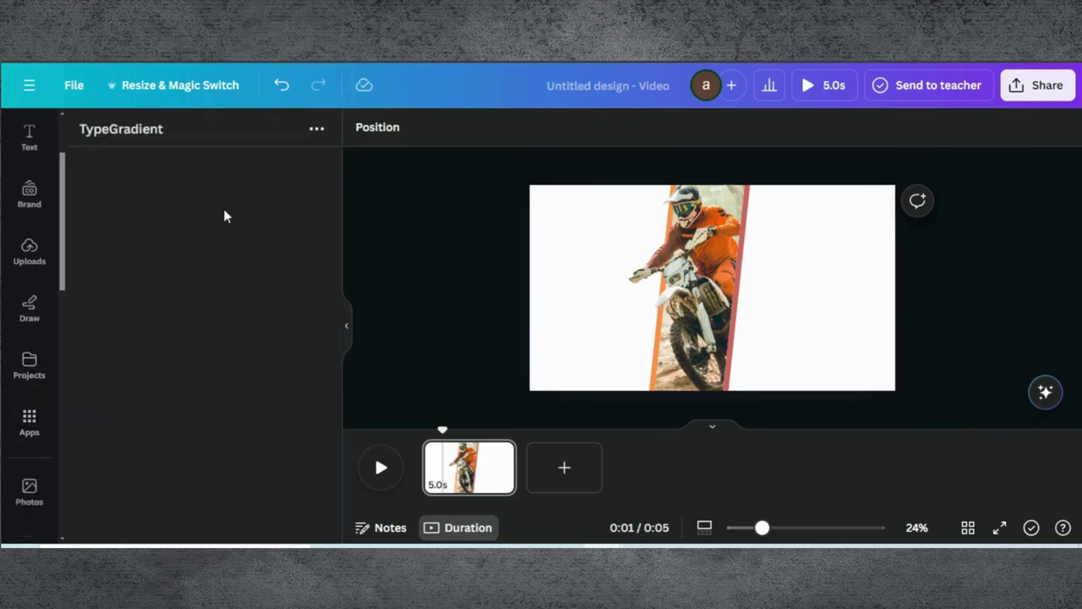
Replace the TypeGradient main text with "MOTO" and "CROSS" on two lines.
drag(204, 239, 13, 196)
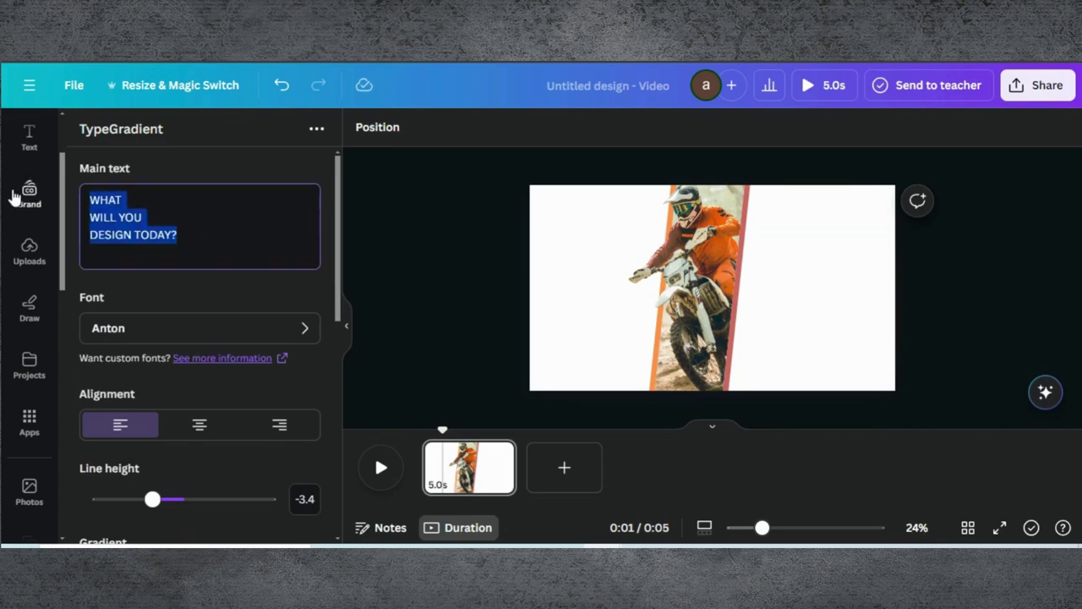
text(MOTO)
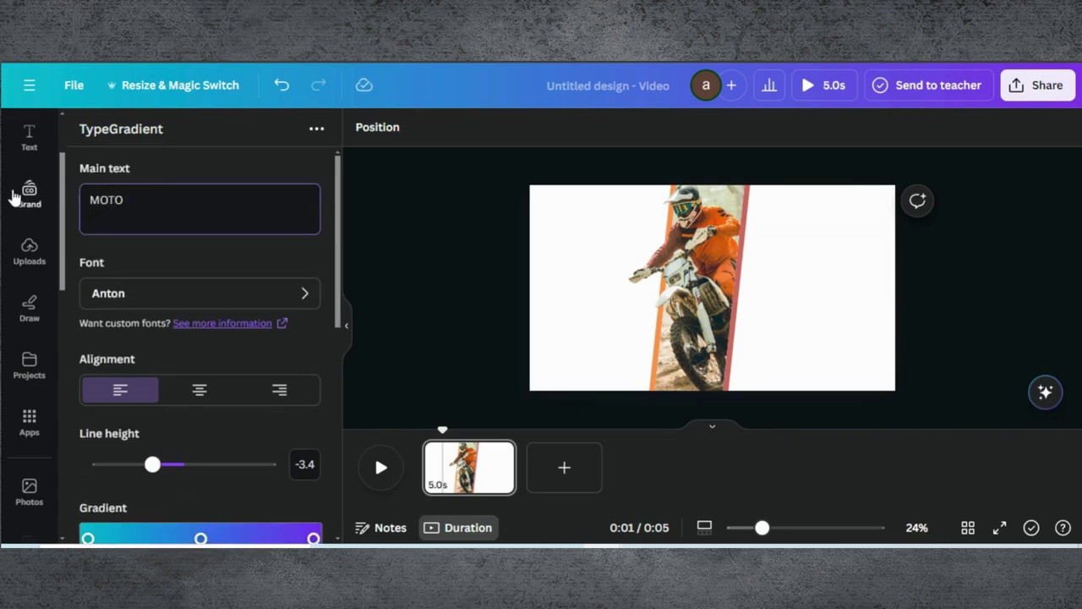
key(Return)
text(C)
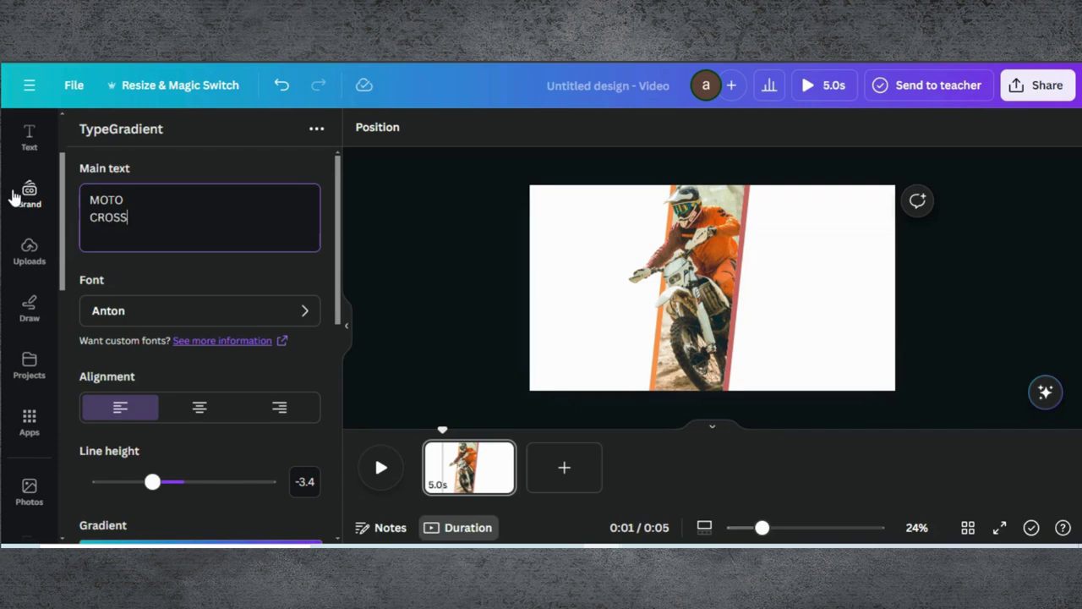
Complete the second line of the main text as "CROSS" and set the text's font to Achron.
text(ROSS)
click(126, 313)
click(175, 301)
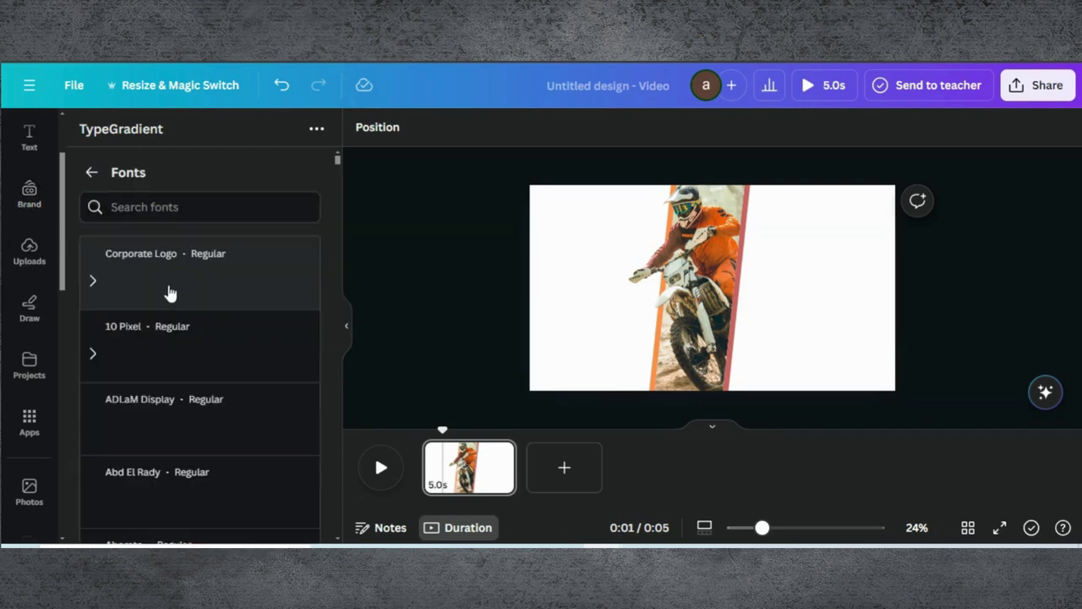
scroll(167, 267, down, 5)
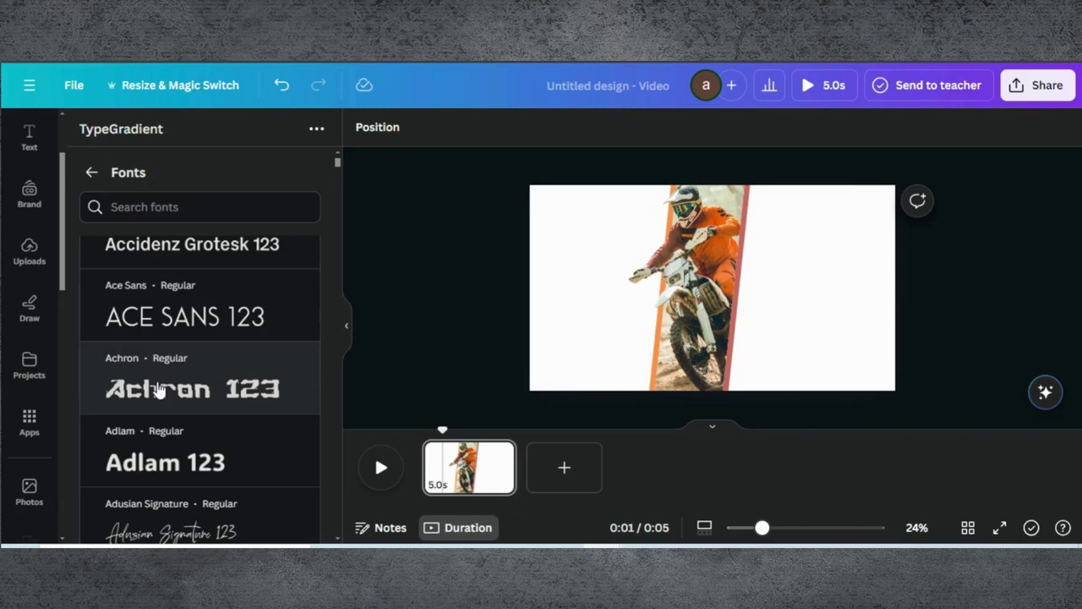
click(159, 389)
click(93, 172)
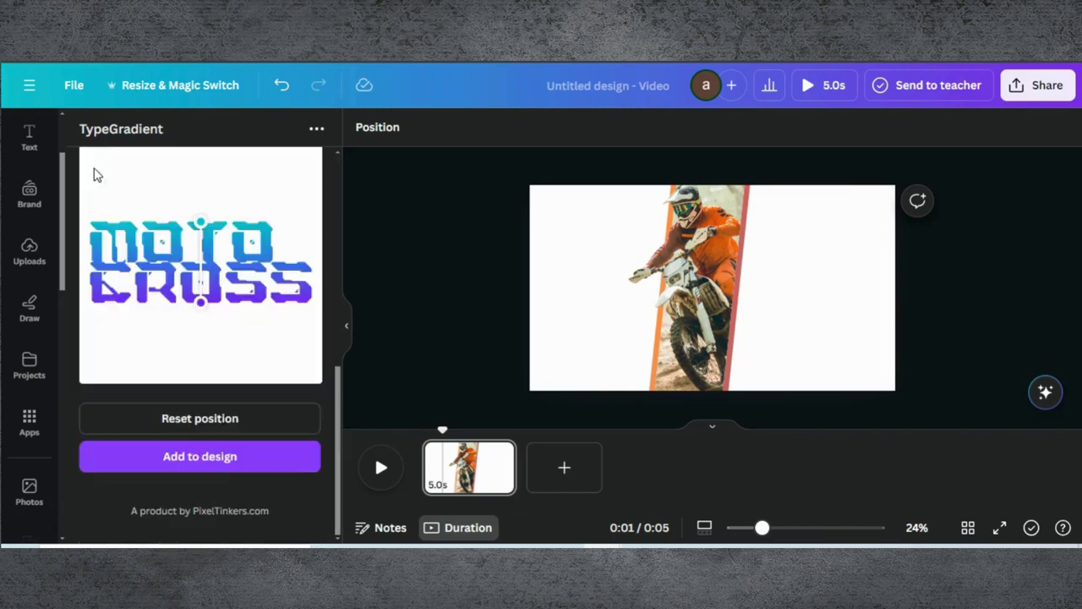
Center-align the text and add a red stop near the gradient's start and an orange #cf8853 stop at its middle.
scroll(180, 436, up, 3)
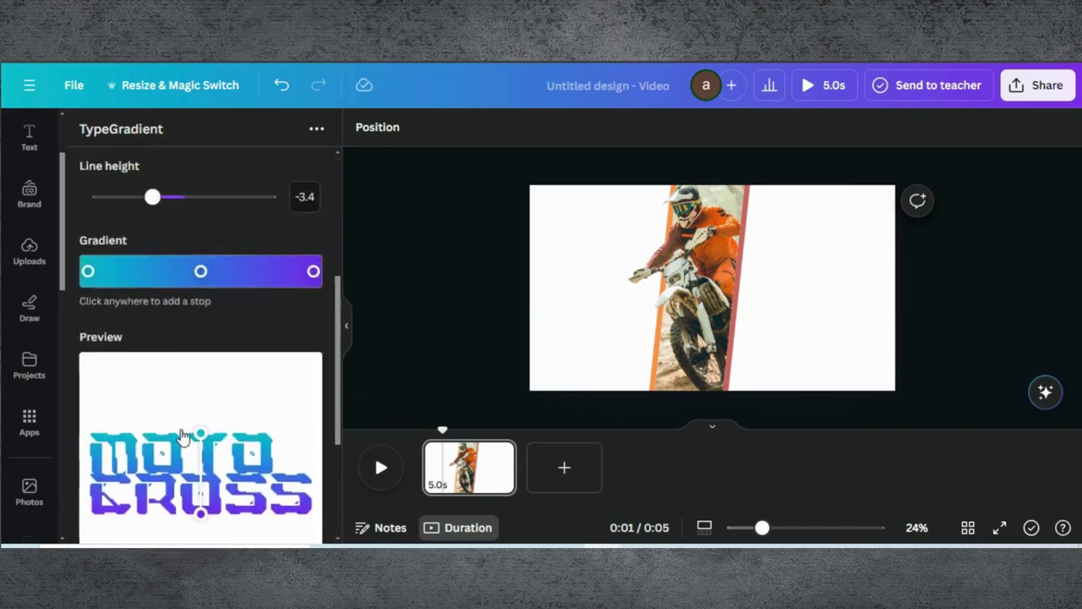
scroll(199, 288, up, 3)
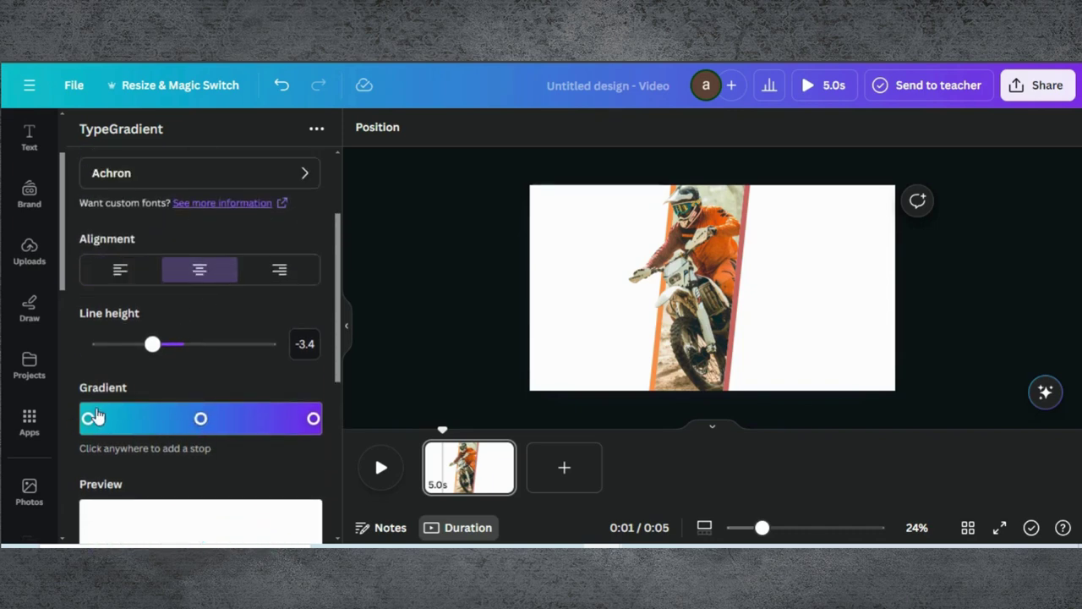
click(90, 417)
scroll(154, 478, down, 2)
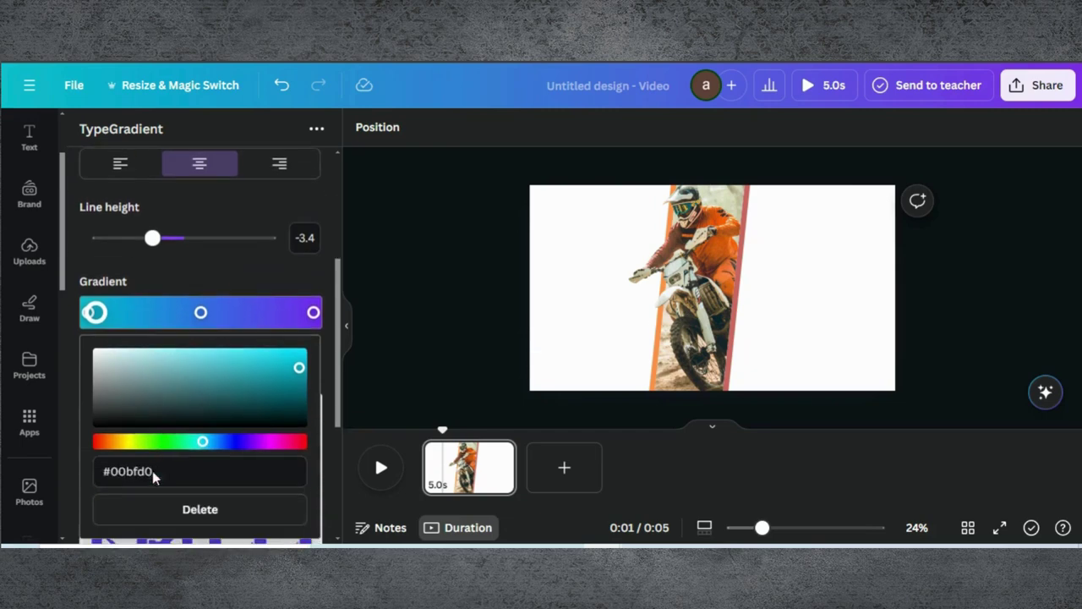
click(105, 441)
click(211, 359)
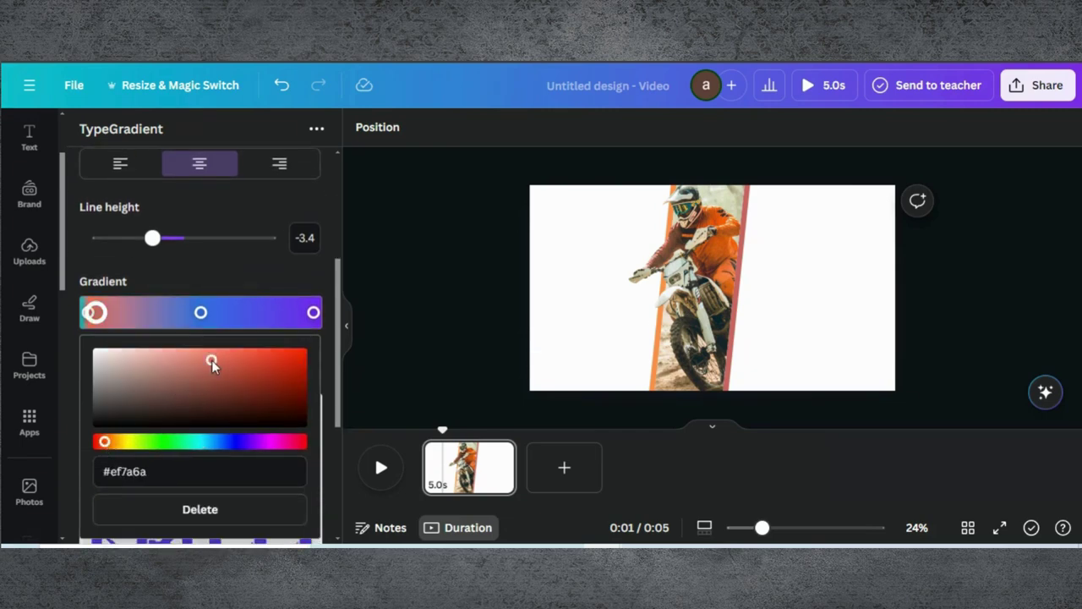
drag(231, 366, 243, 363)
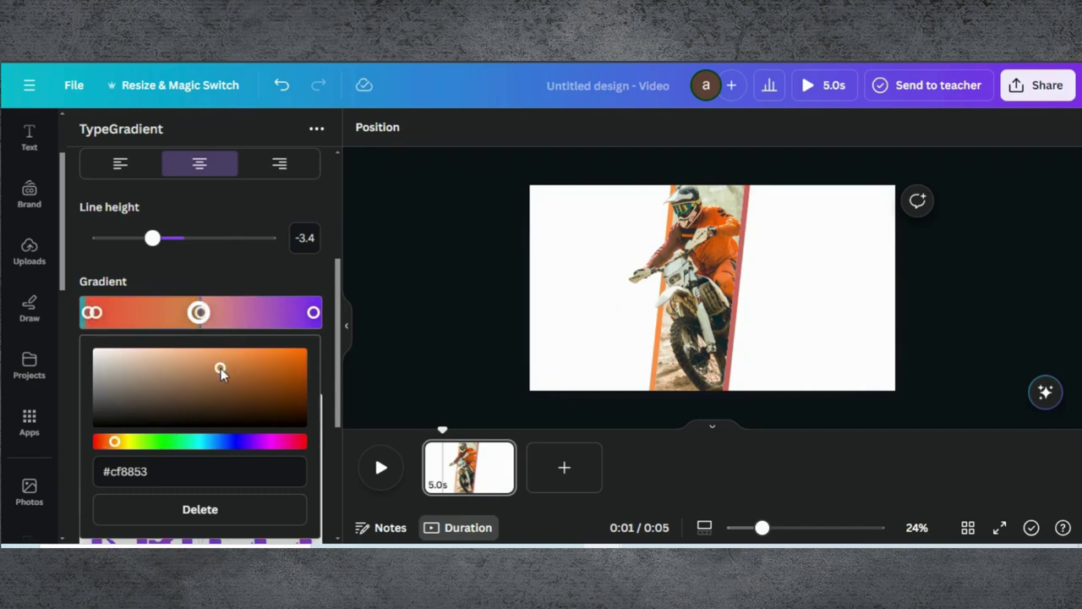
Angle the gradient direction diagonally across the preview text and add the gradient text to the design.
scroll(220, 372, down, 3)
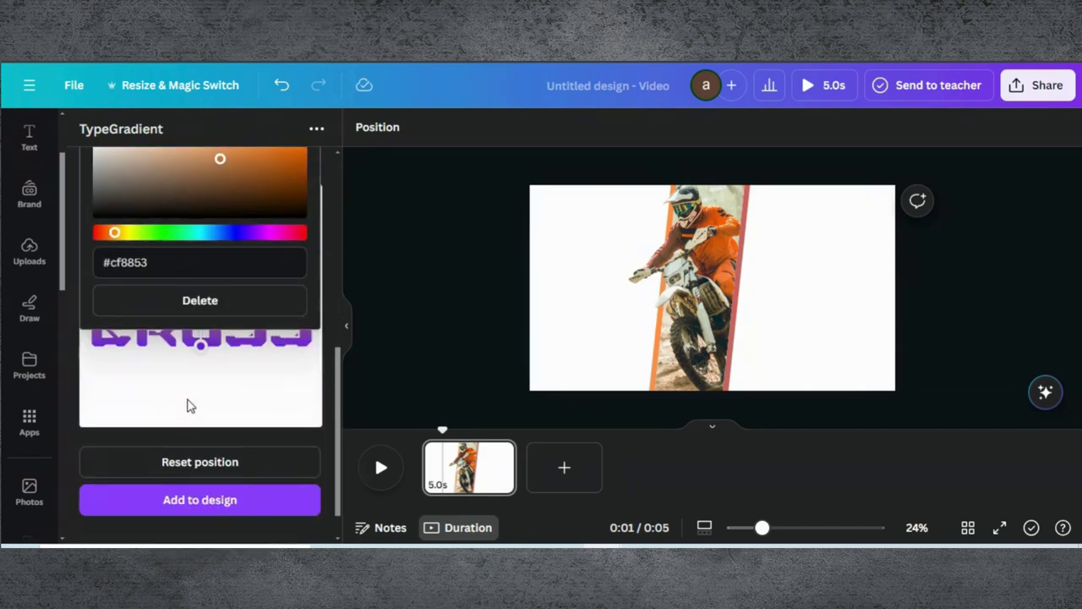
click(197, 395)
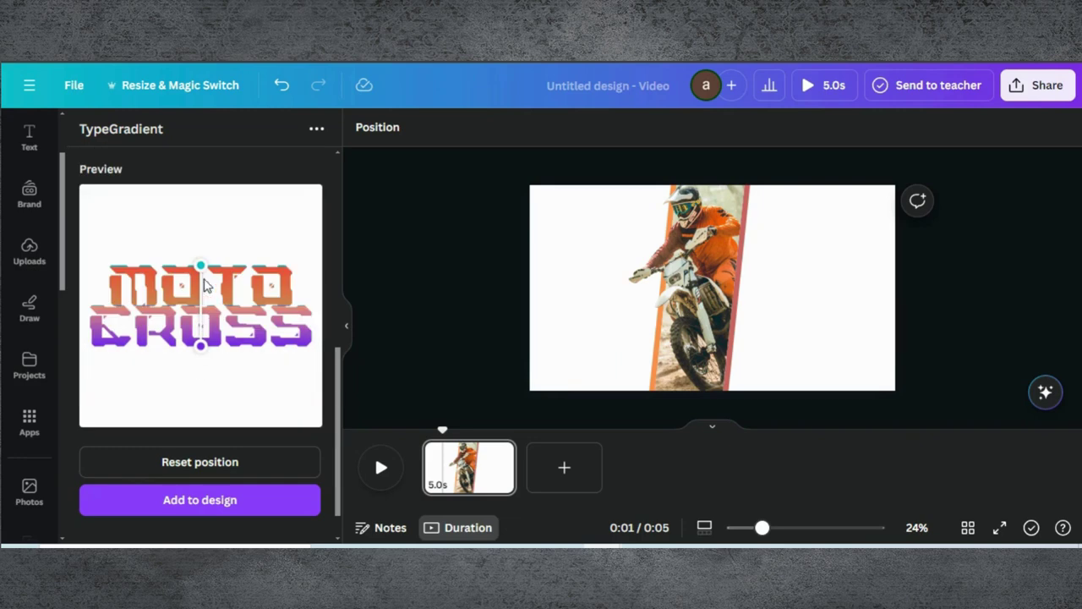
drag(204, 278, 172, 275)
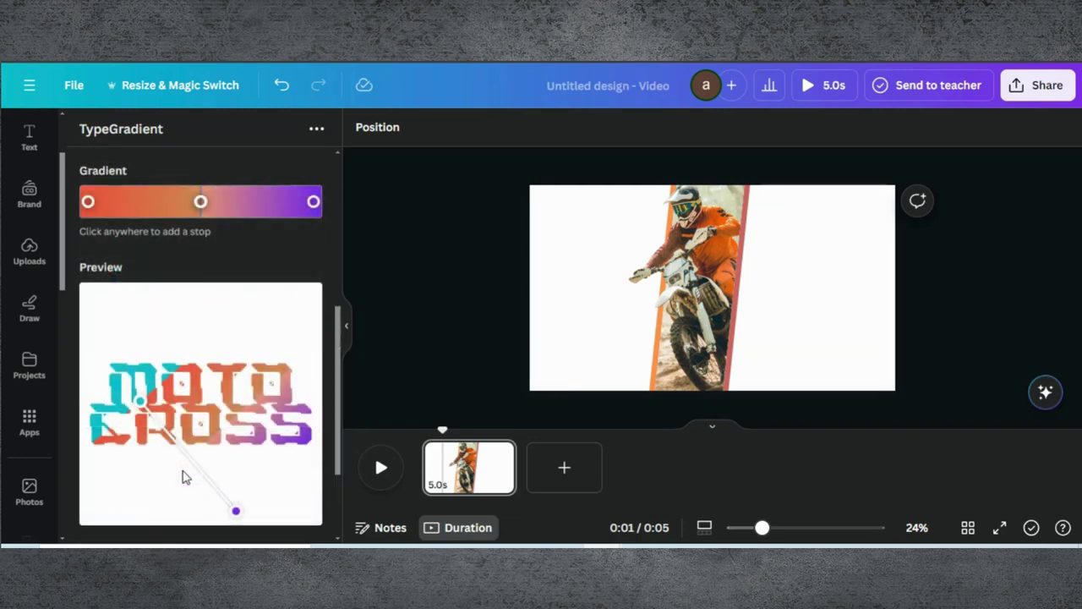
scroll(184, 476, down, 2)
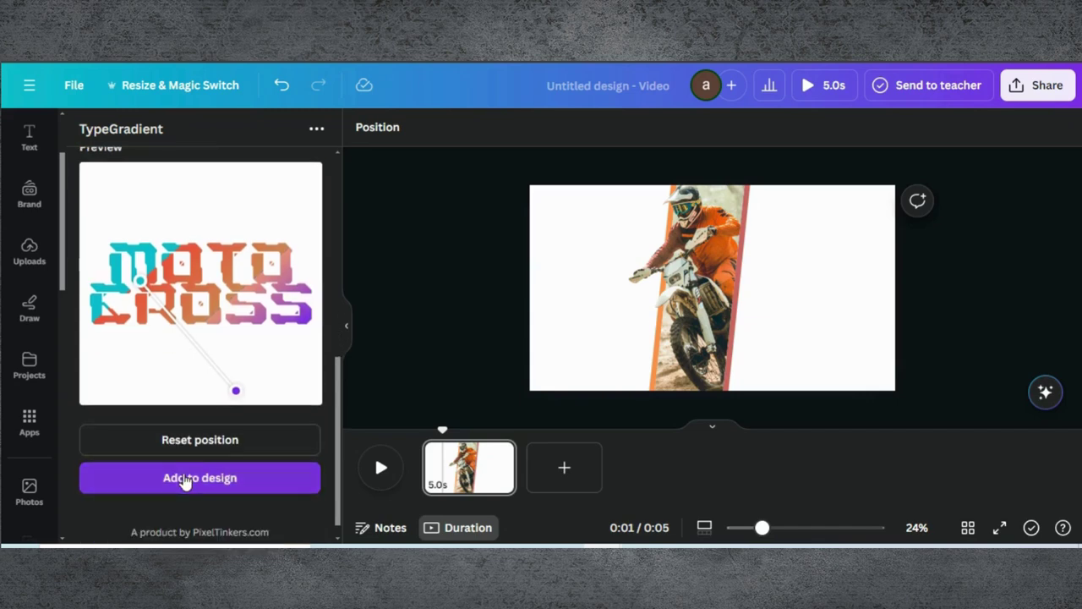
click(186, 479)
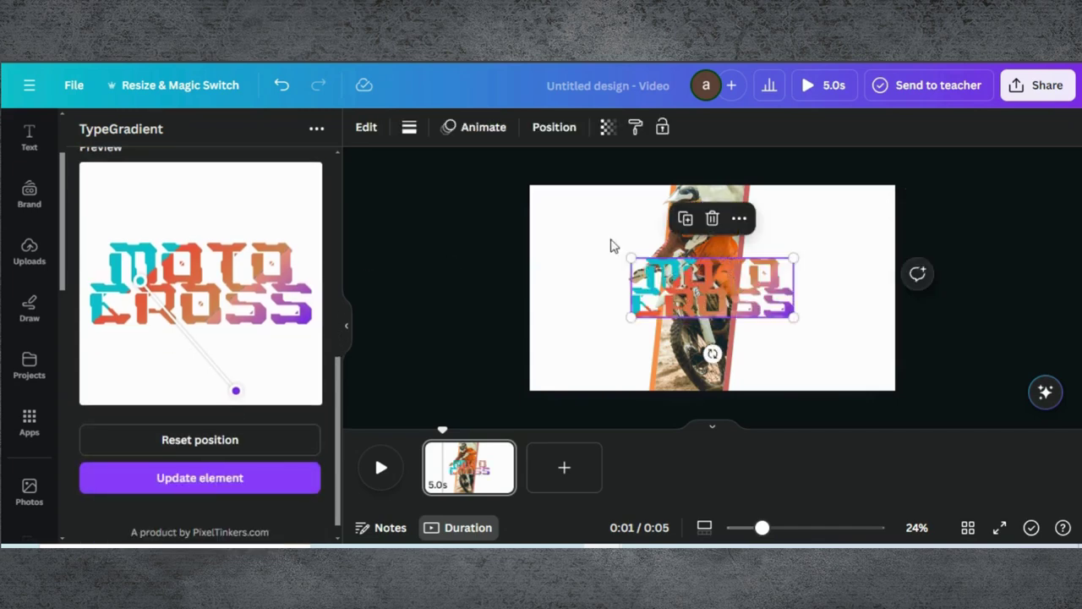
Shrink the MOTO CROSS text slightly and place it in the page's upper-left corner beside the rider's helmet.
drag(709, 300, 602, 227)
click(507, 249)
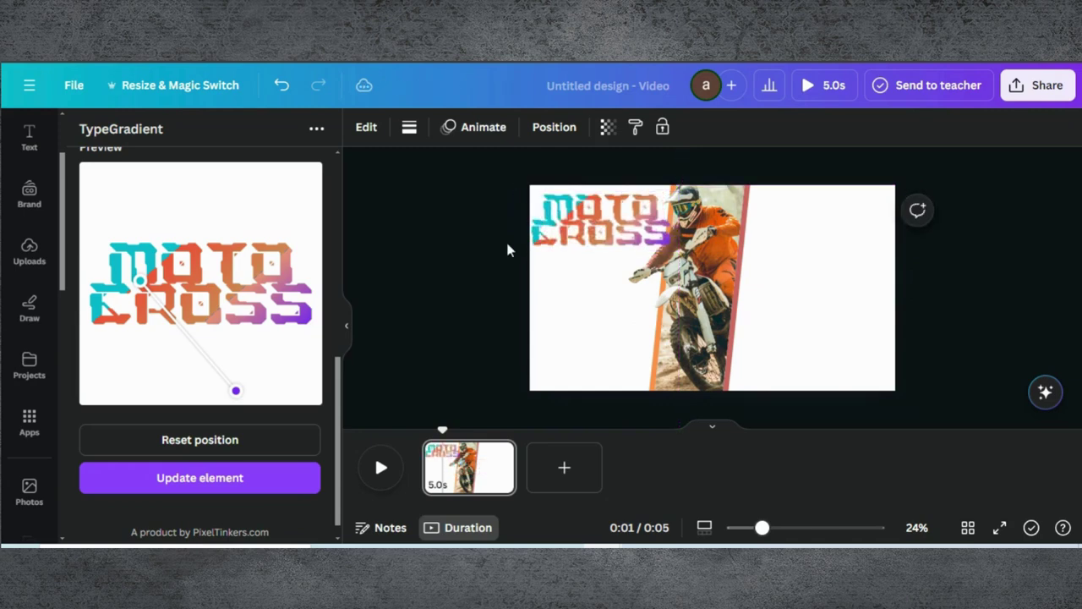
click(425, 292)
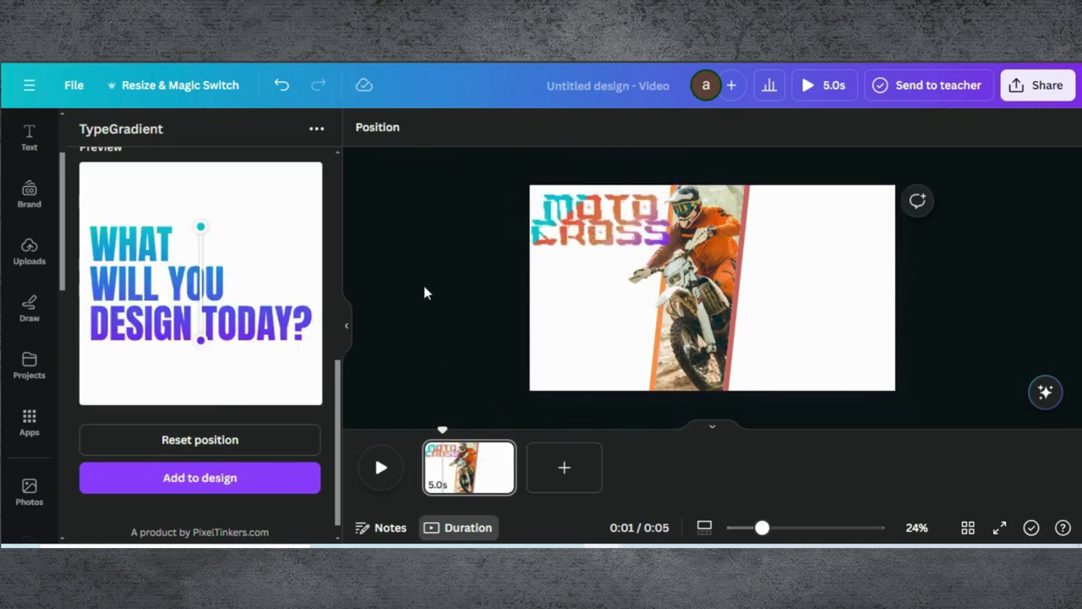
Duplicate the motocross page and open the copy for editing.
click(498, 452)
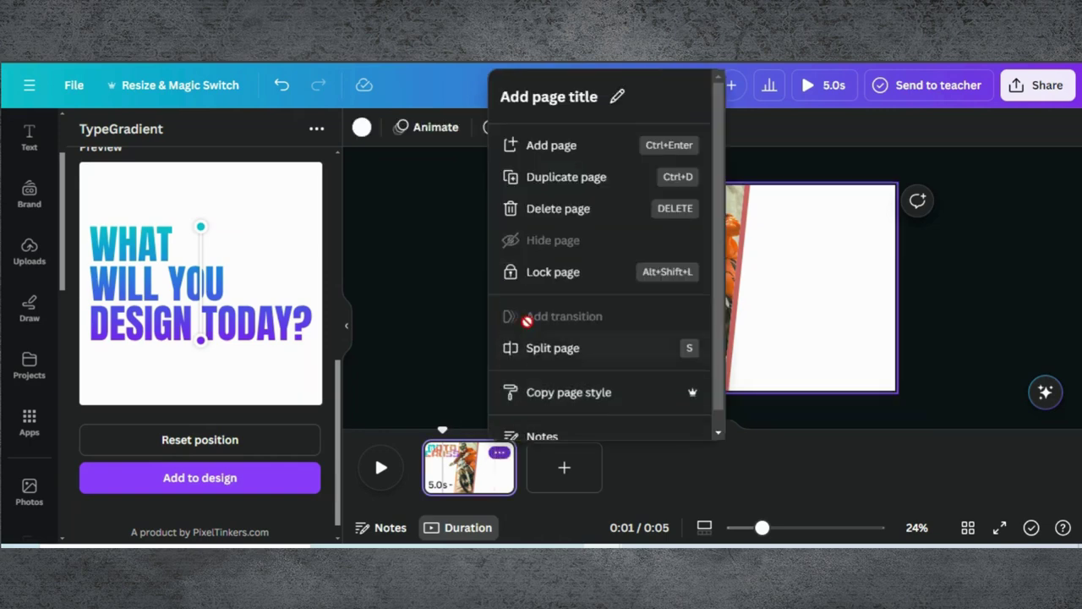
click(538, 177)
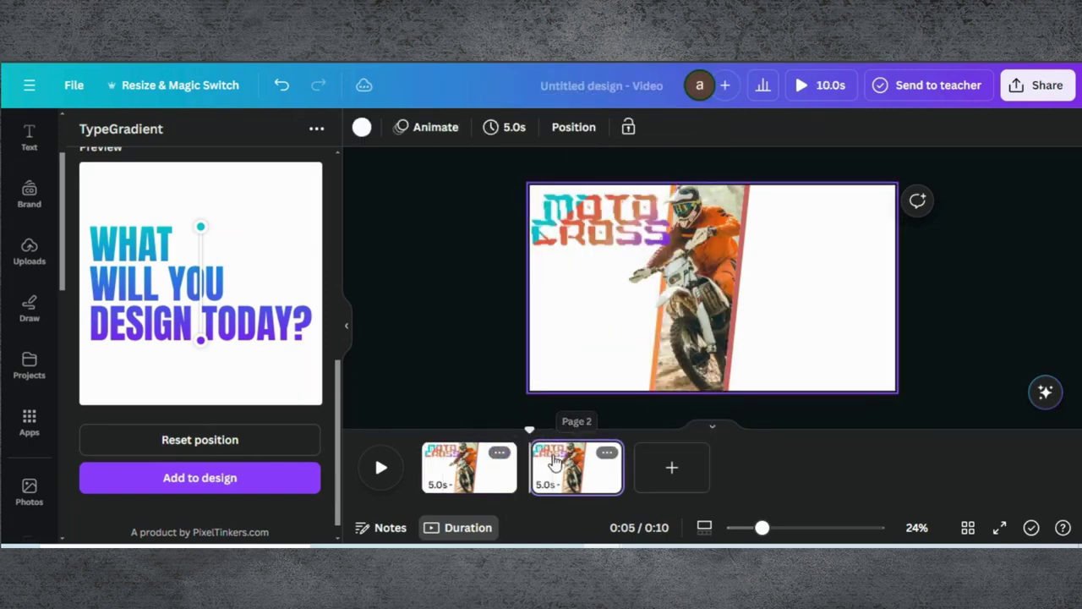
click(553, 459)
Shift the rider cut-out on the duplicated page rightward so it slides partly behind the right white panel.
click(790, 268)
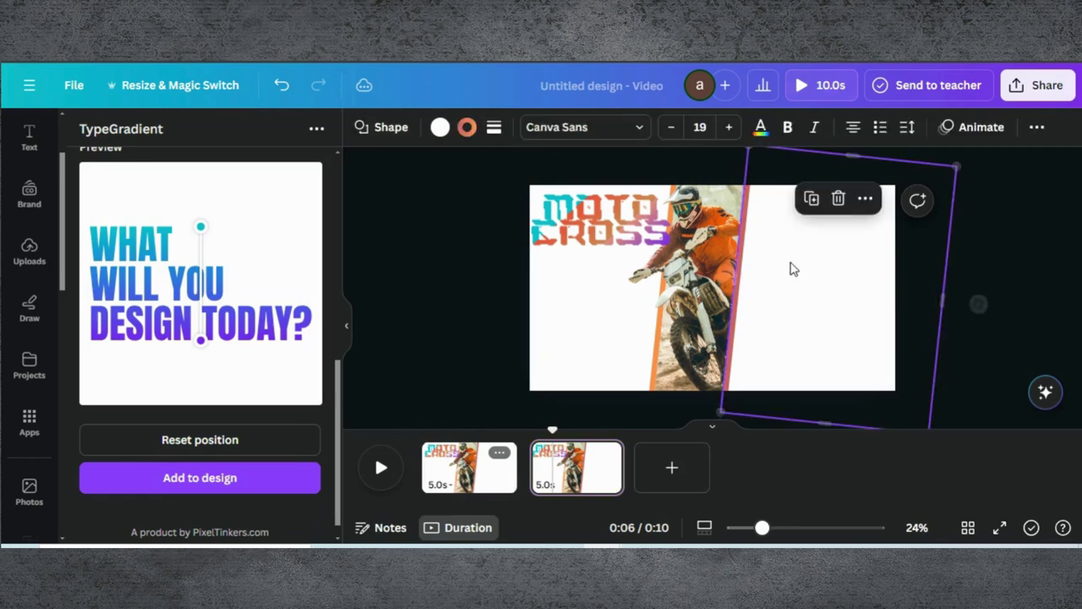
click(701, 269)
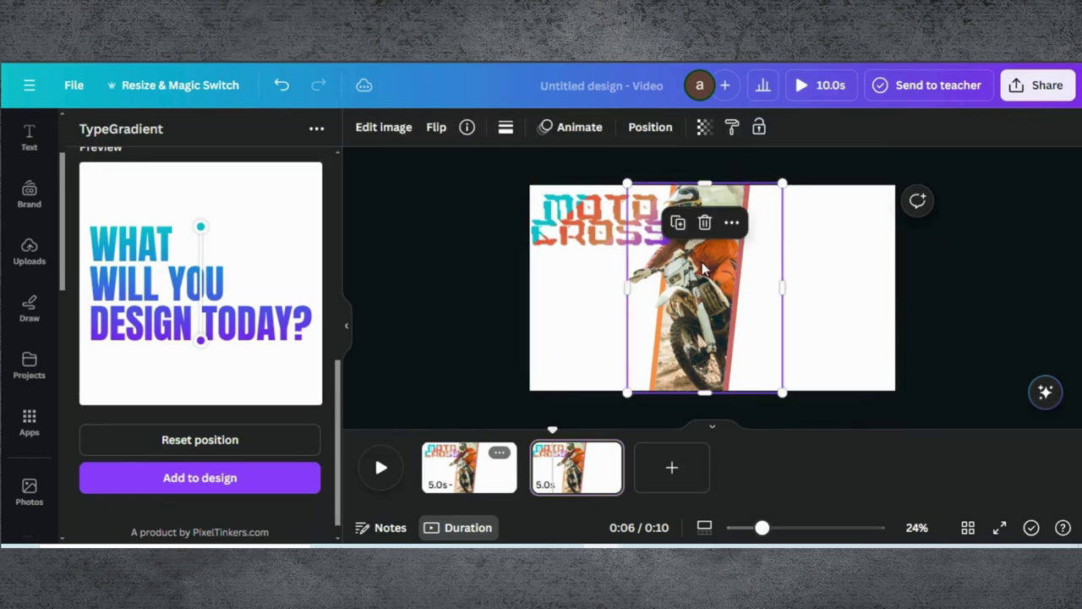
drag(703, 268, 787, 261)
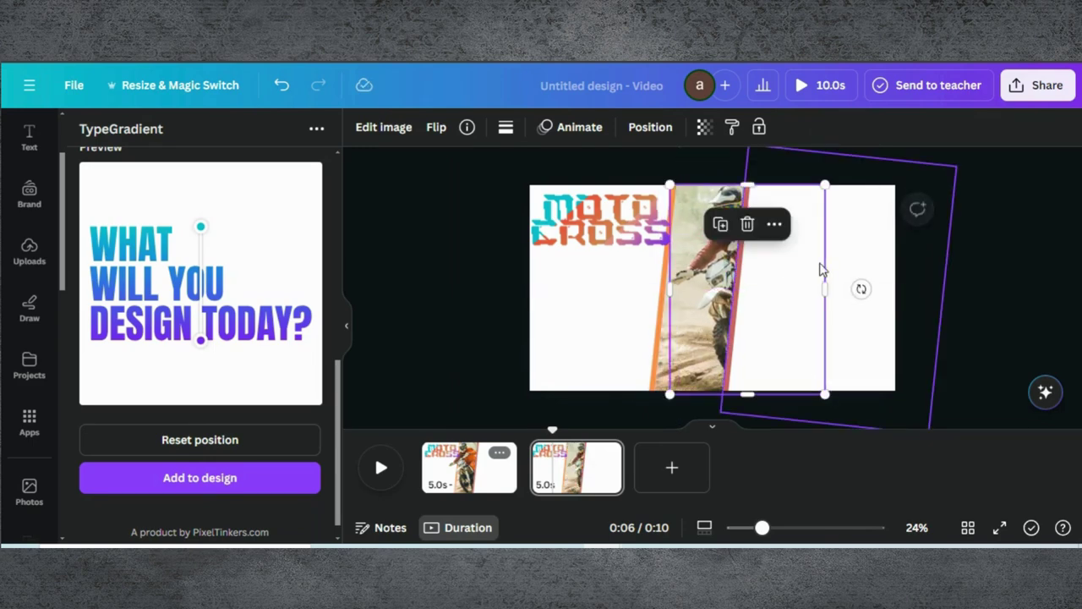
Bring the two white panels together over the rider and photo, leaving only their slanted borders showing side by side.
click(846, 277)
drag(845, 278, 628, 289)
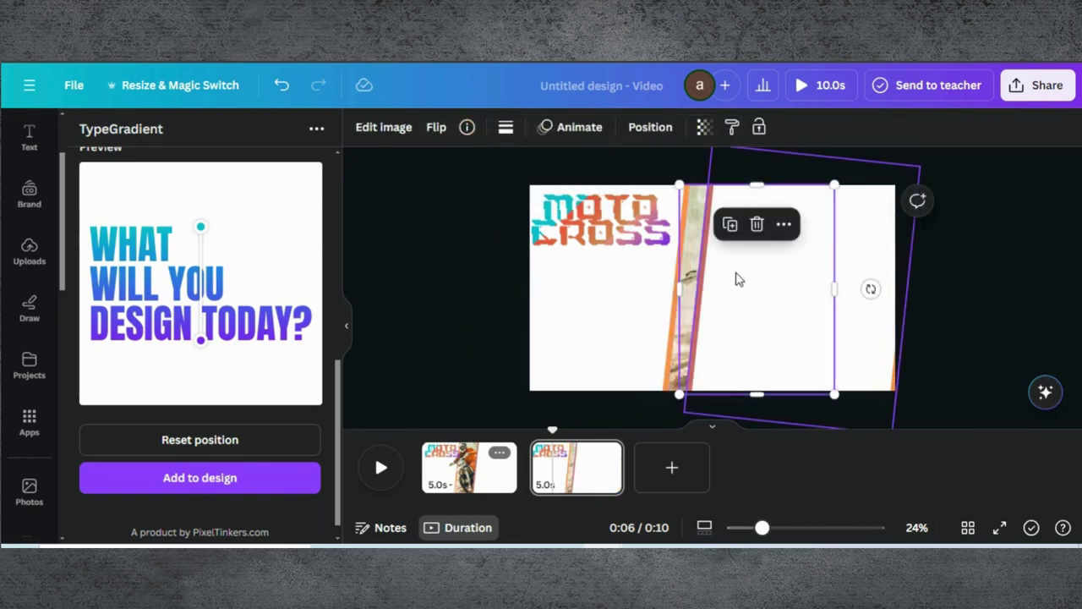
mouse_move(737, 278)
mouse_down()
mouse_move(725, 272)
mouse_move(742, 272)
mouse_up()
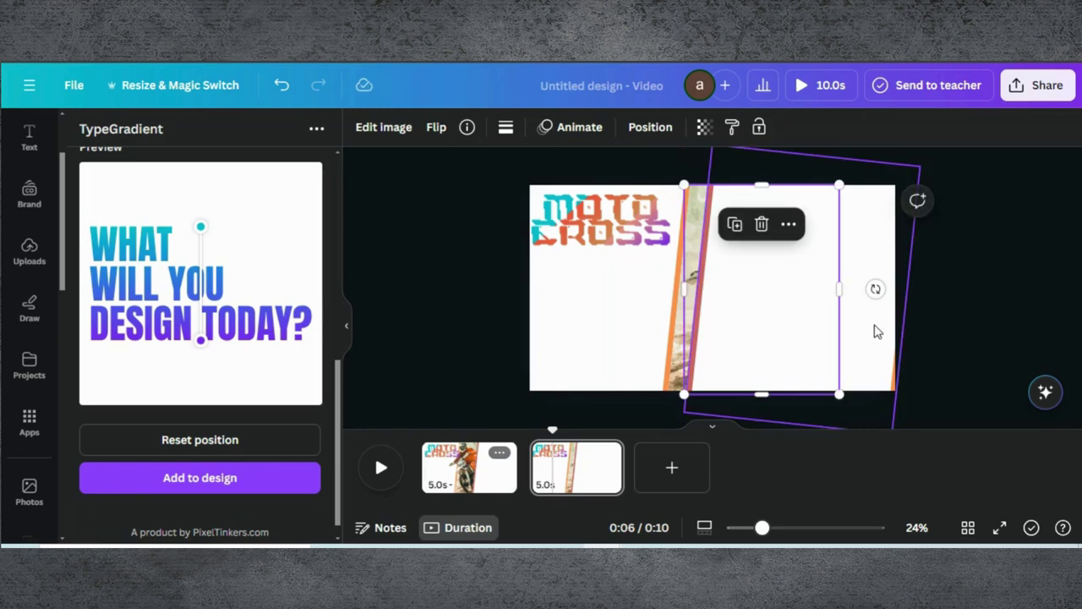
drag(877, 331, 940, 306)
drag(735, 297, 638, 300)
click(776, 332)
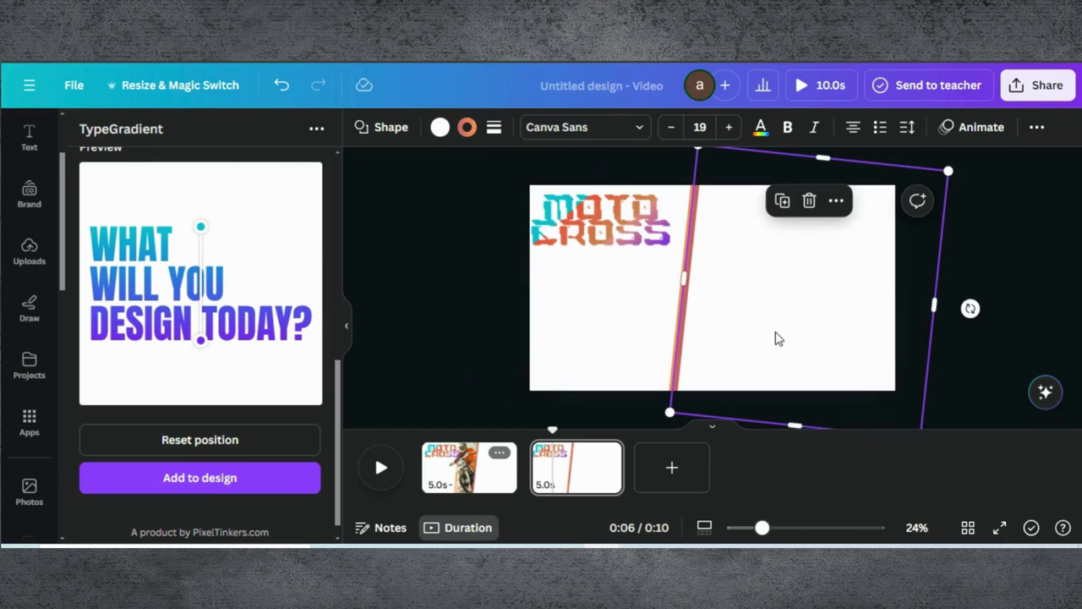
click(989, 303)
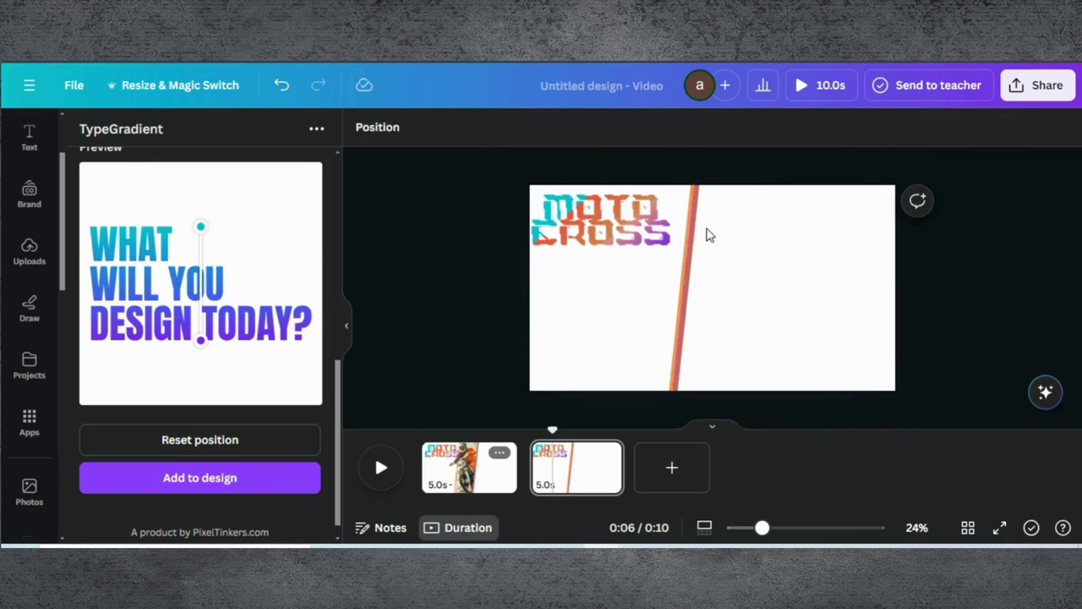
Move the MOTO CROSS text mostly off the page's left edge and set its transparency to 0.
drag(584, 218, 456, 217)
click(608, 127)
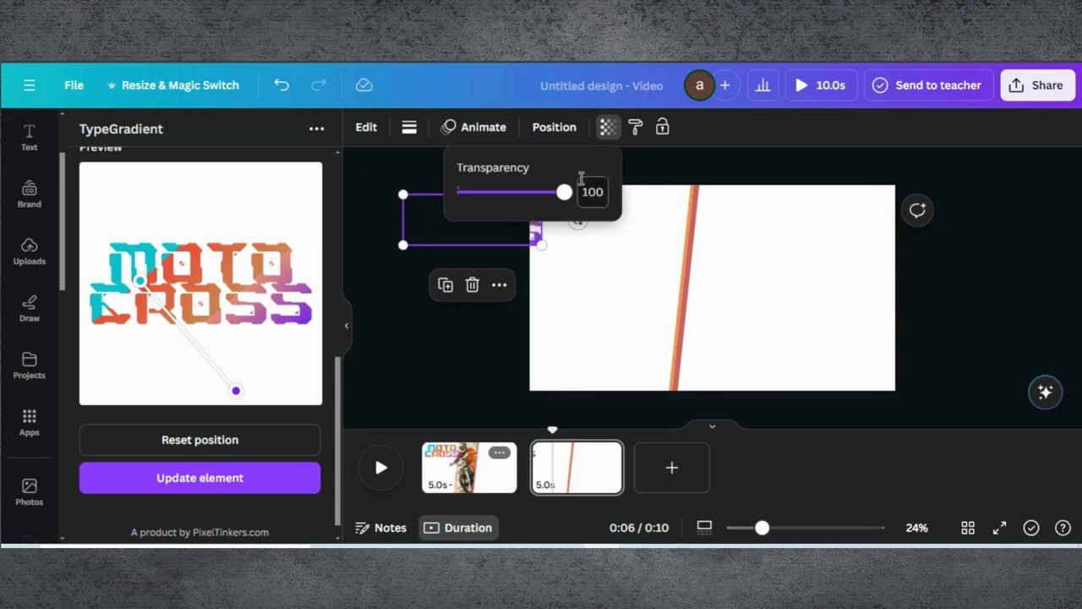
drag(563, 191, 362, 219)
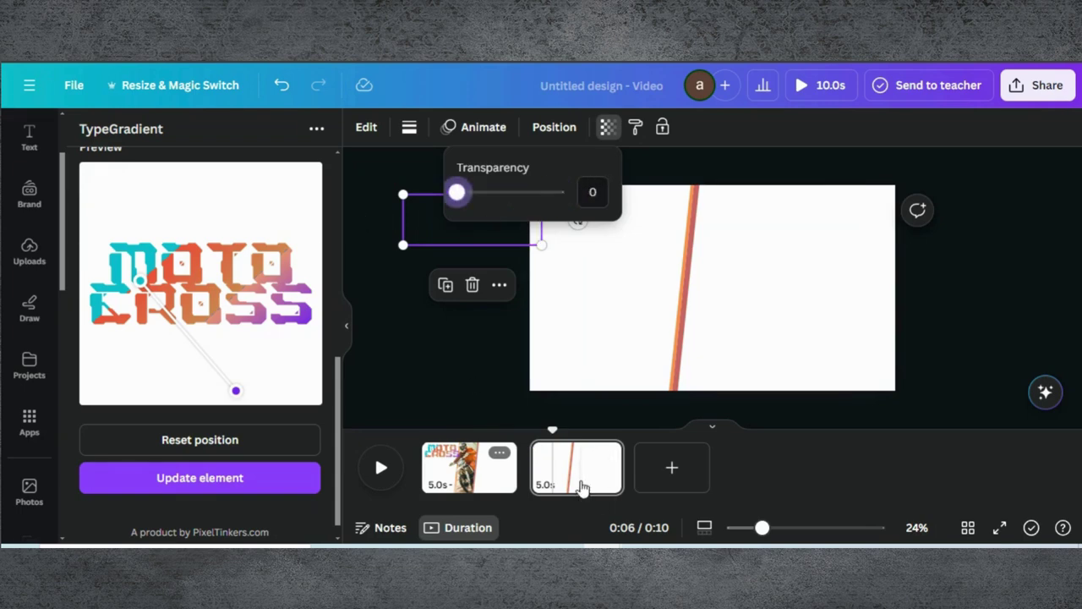
Place the closed-panel page before the rider page and add a 1.7-second Match & Move transition between them.
drag(582, 486, 432, 467)
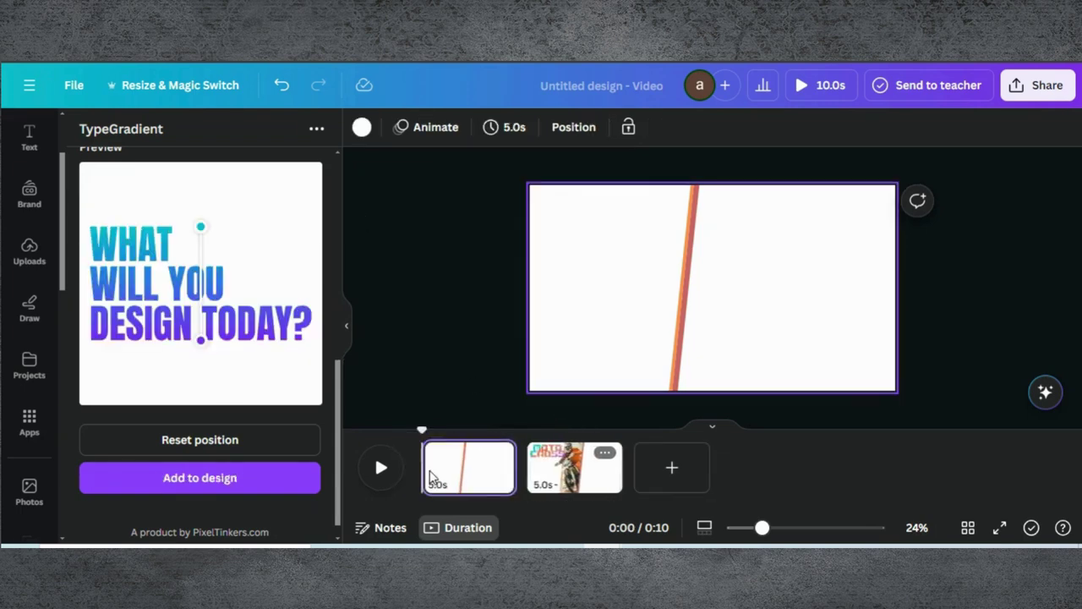
click(517, 476)
mouse_move(528, 482)
click(532, 454)
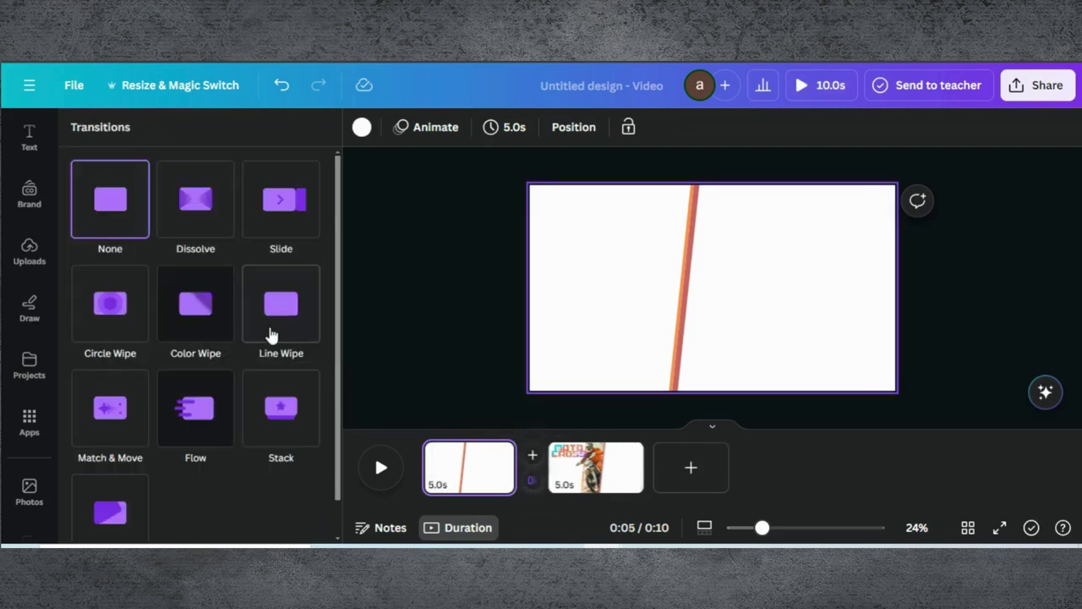
click(134, 415)
scroll(118, 422, down, 2)
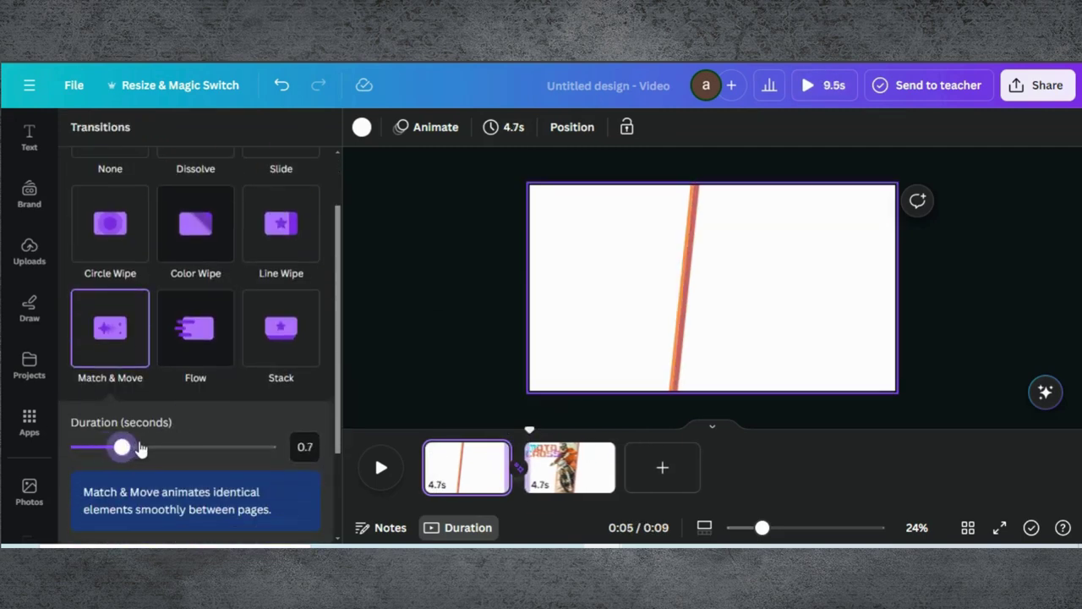
drag(141, 449, 206, 445)
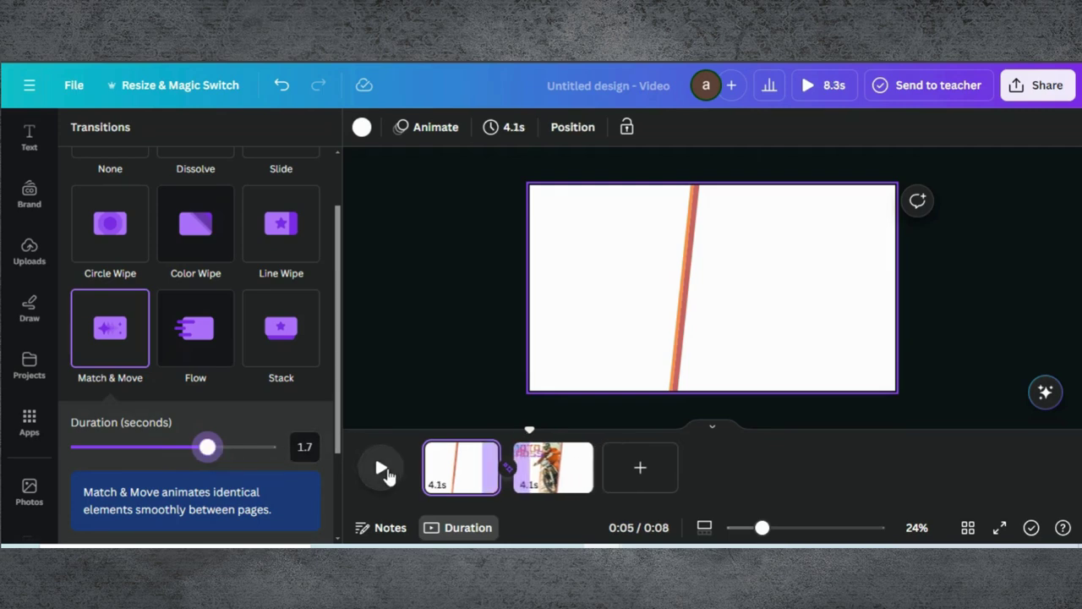
Play the video from within the first page to preview the Match & Move transition.
click(459, 471)
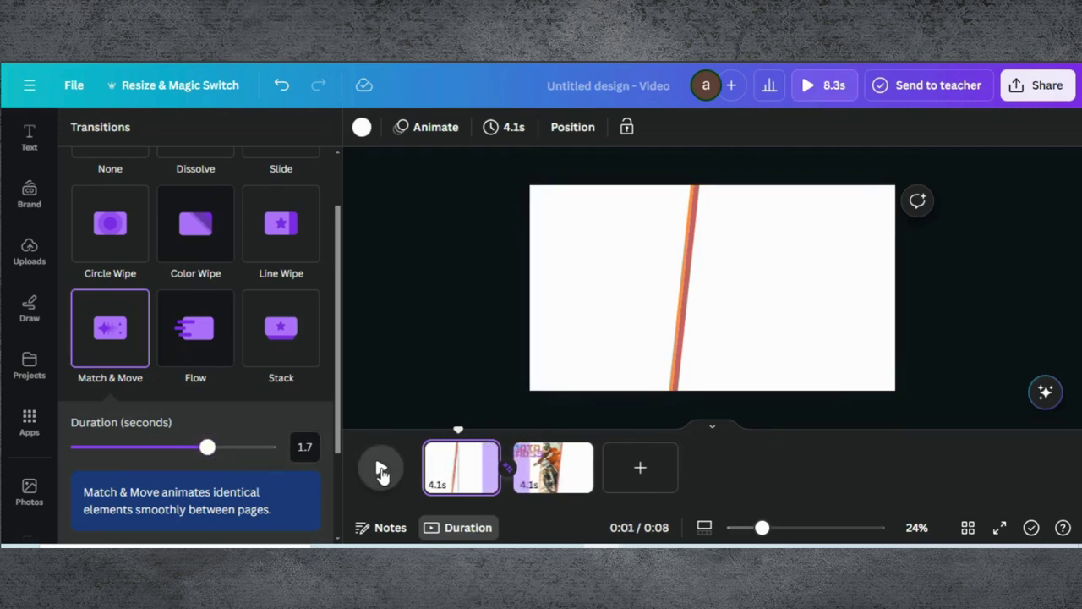
click(381, 471)
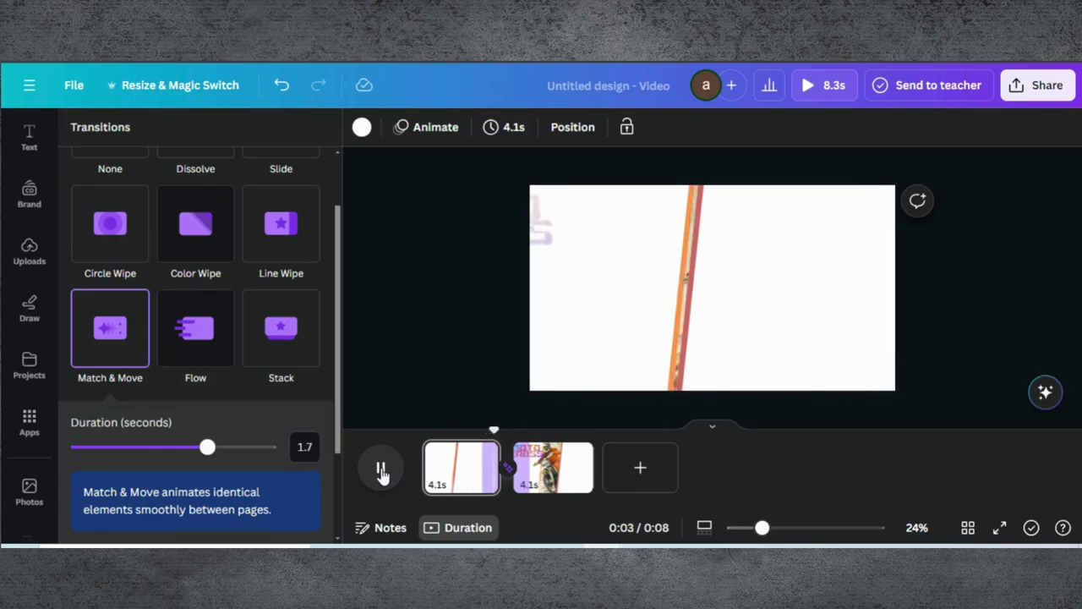